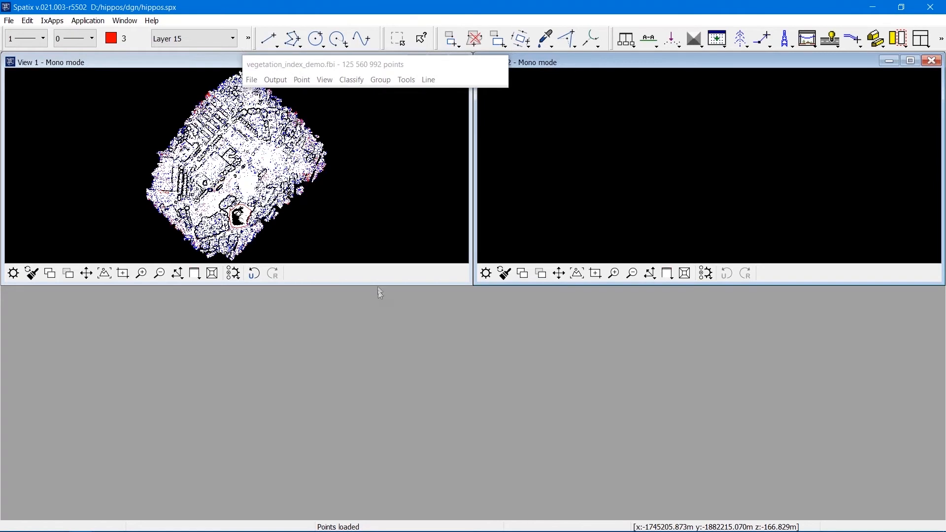
Enlarge View 1 and set its display mode to color points by their RGB color.
drag(377, 286, 401, 506)
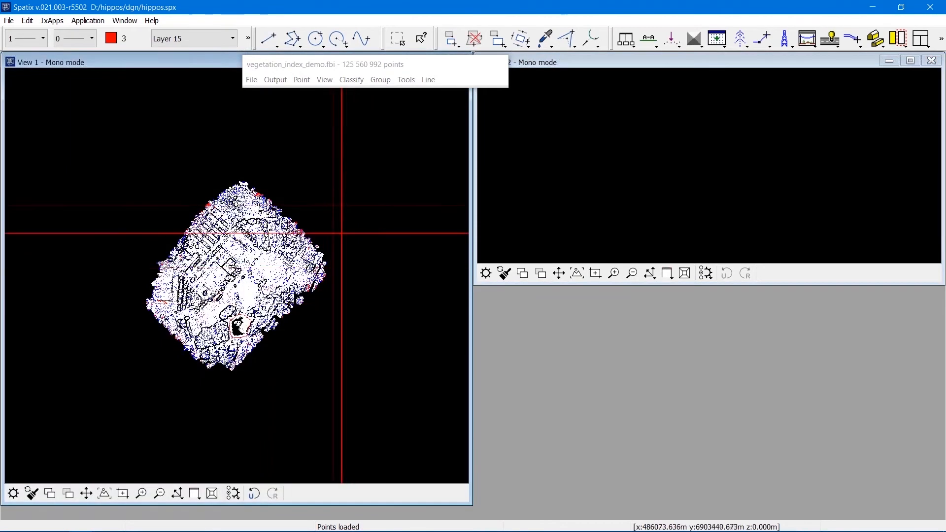
click(324, 79)
click(355, 186)
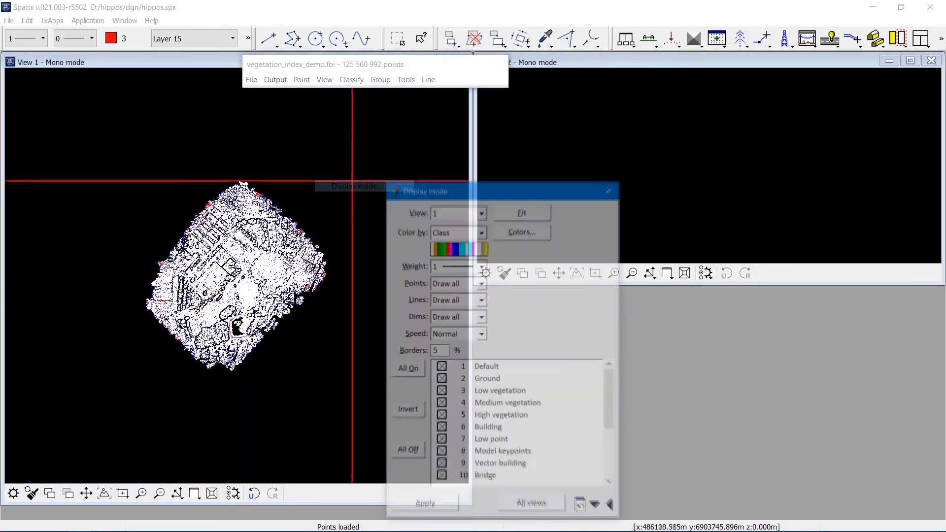
click(468, 230)
click(461, 270)
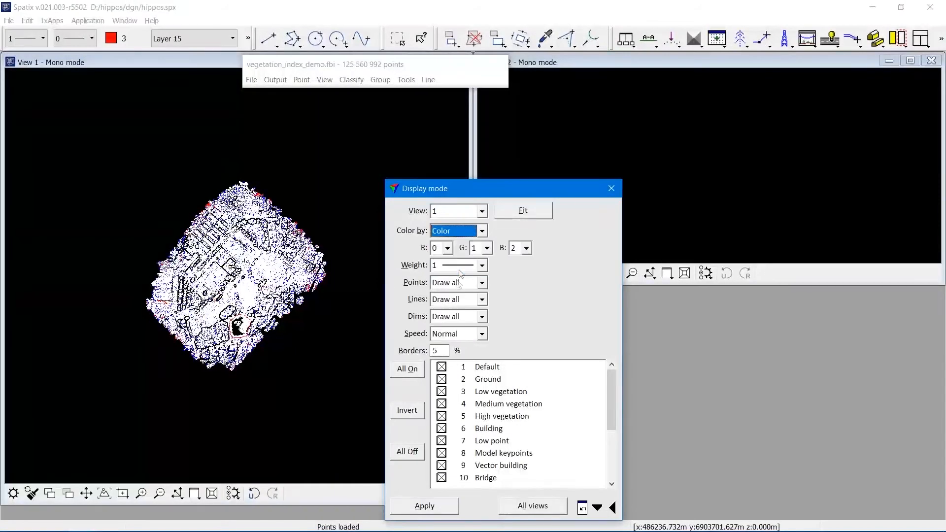
click(526, 506)
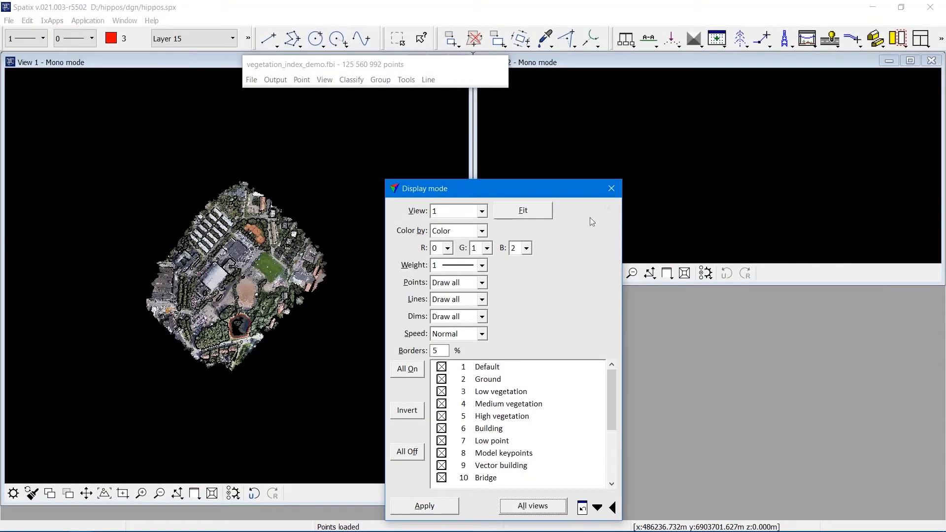
click(611, 188)
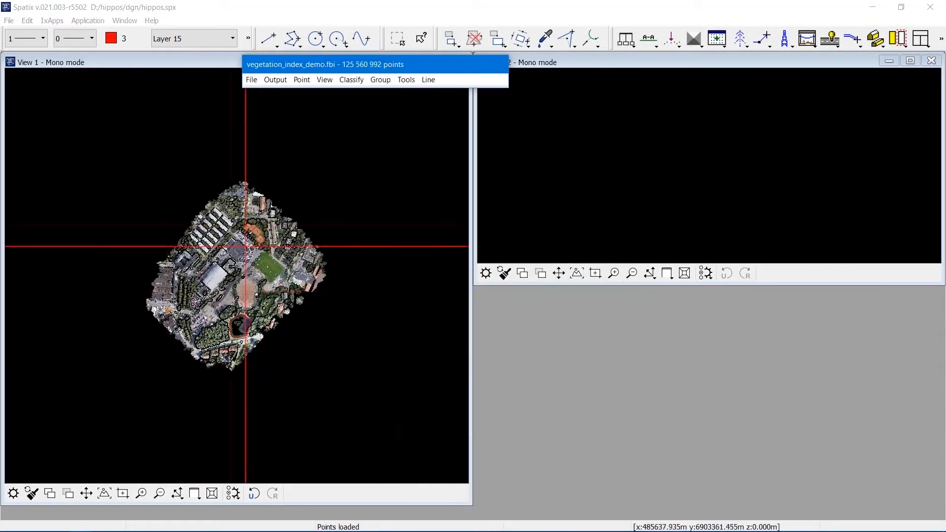
Zoom into the street crossing area and set View 1's point weight to 3.
click(142, 493)
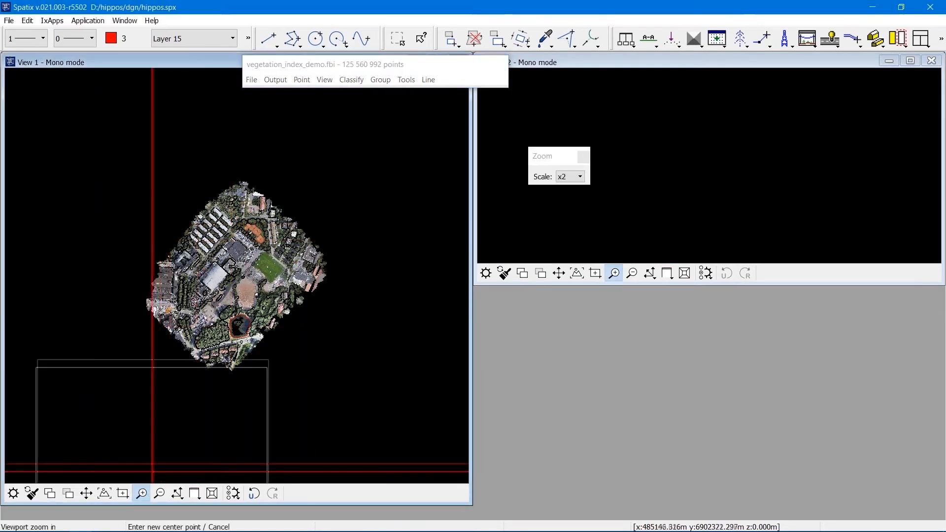
click(211, 303)
click(198, 258)
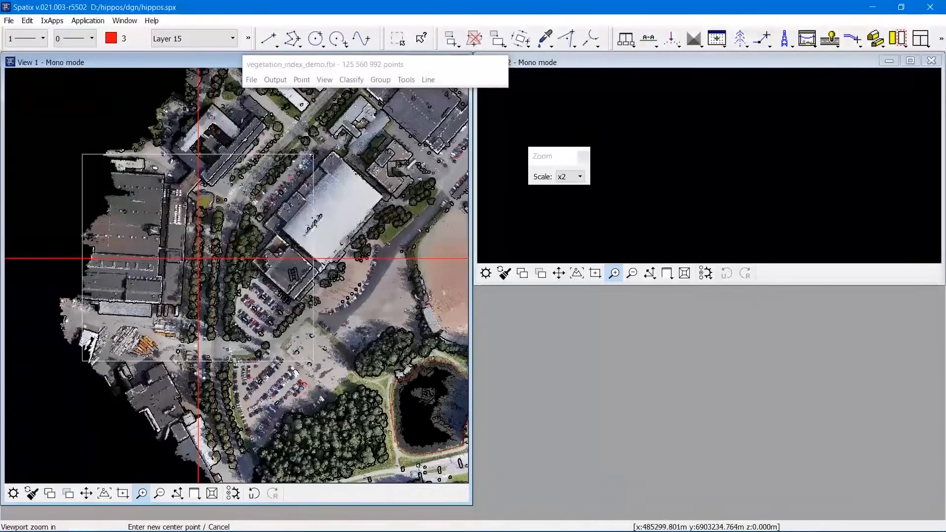
click(229, 224)
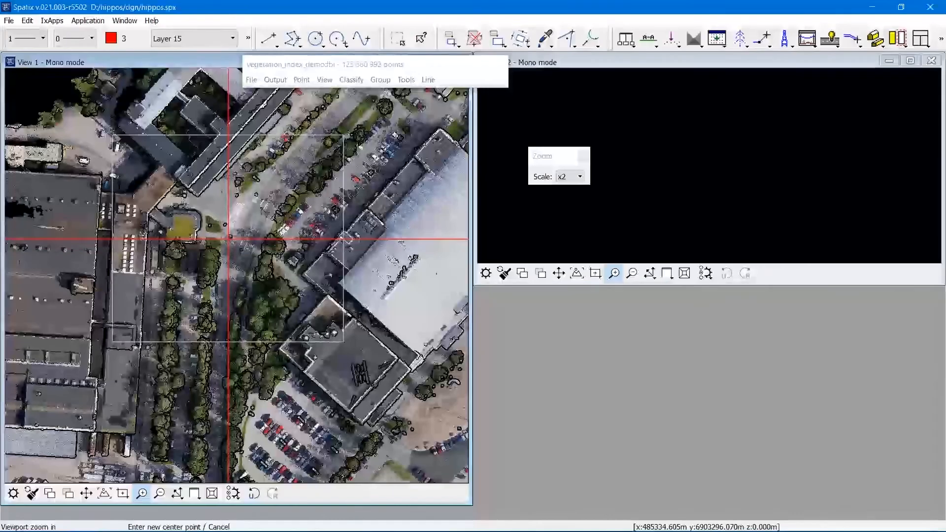
click(221, 240)
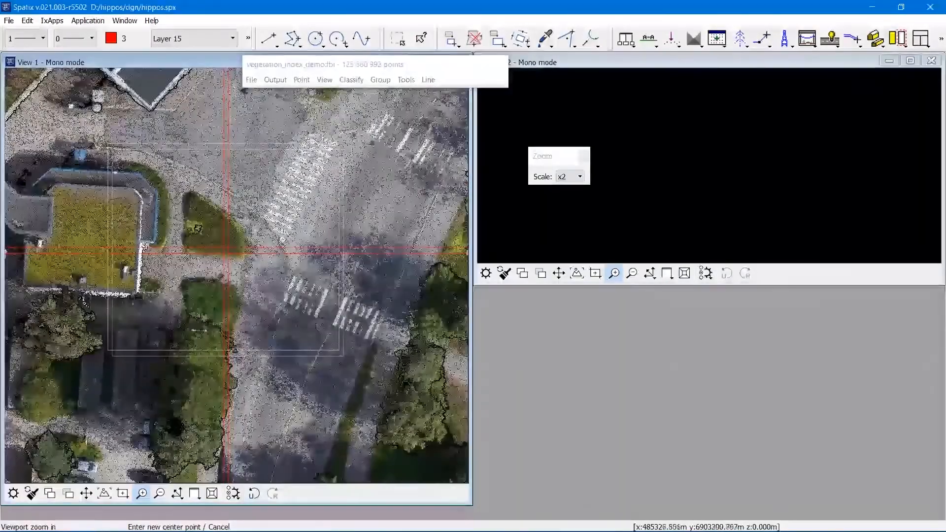
click(224, 239)
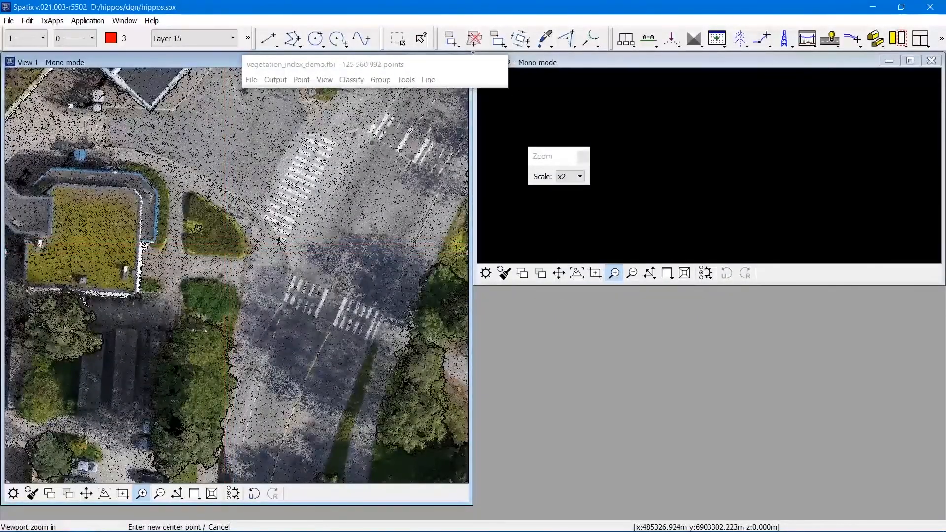
right_click(366, 190)
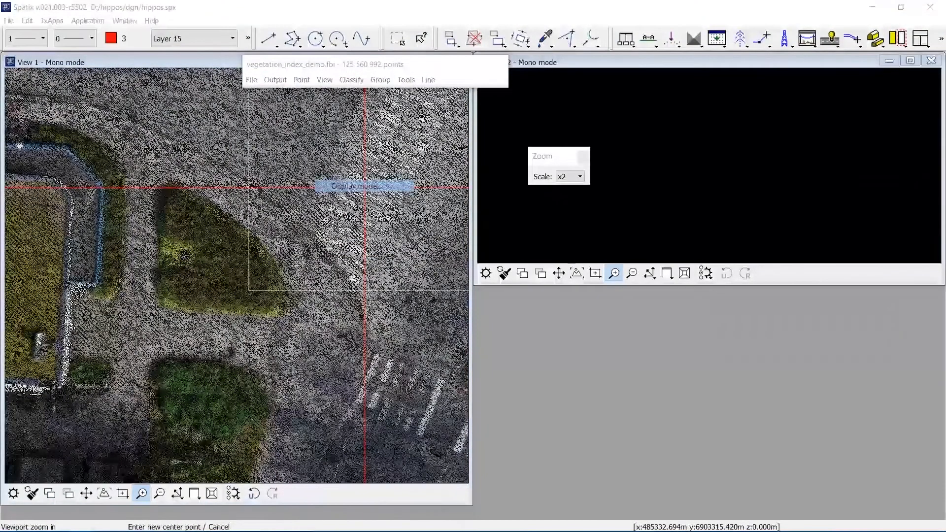
click(366, 187)
click(482, 265)
click(460, 329)
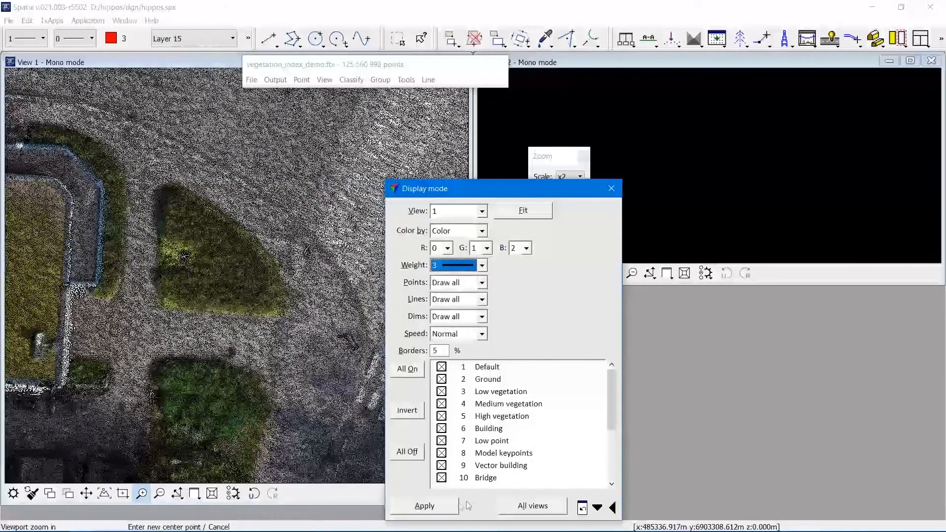
click(452, 506)
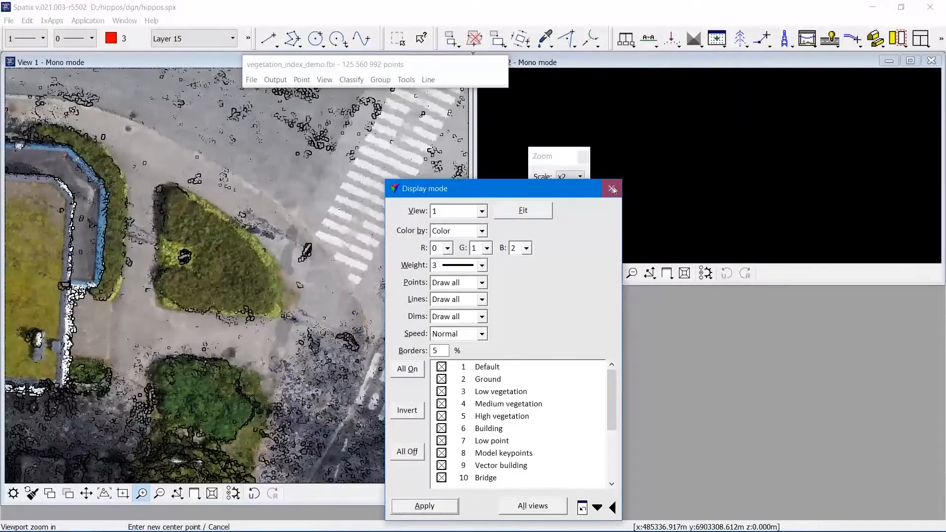
click(611, 189)
Draw a vertical section across the grass island near the crosswalk to show its profile in View 2.
click(648, 44)
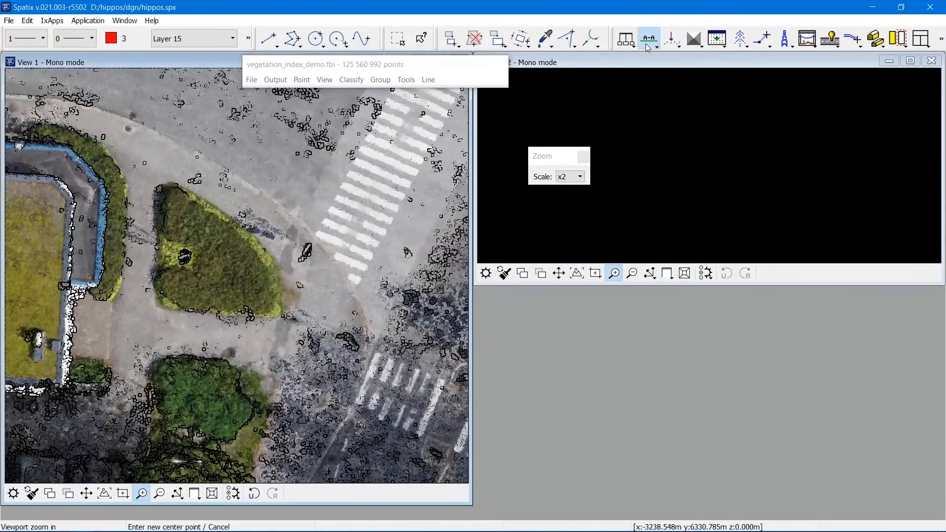
click(281, 217)
click(275, 214)
click(717, 116)
drag(582, 170, 579, 298)
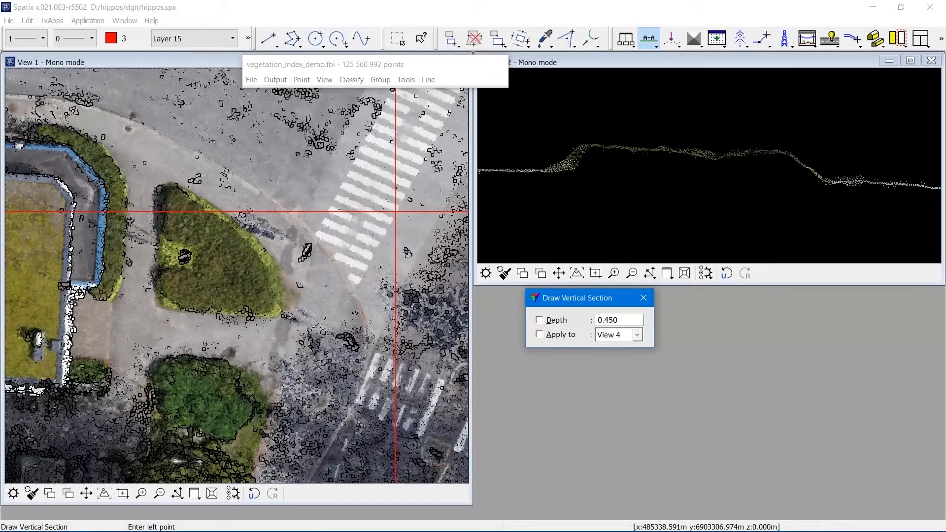
Open the macro 01_isolated_hard_ground.mac from the hippos macro folder and select its FnScanDistVbdvi line.
click(406, 79)
click(425, 123)
click(233, 166)
click(250, 191)
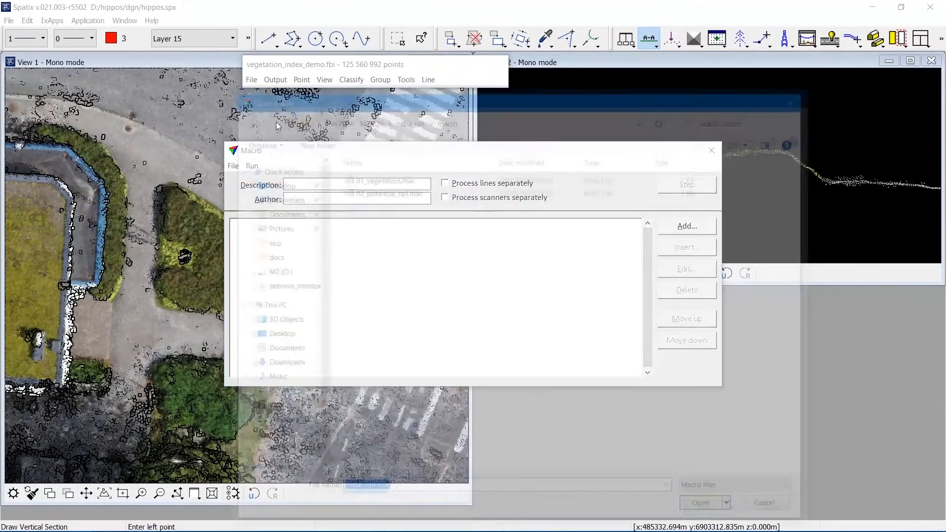
click(367, 117)
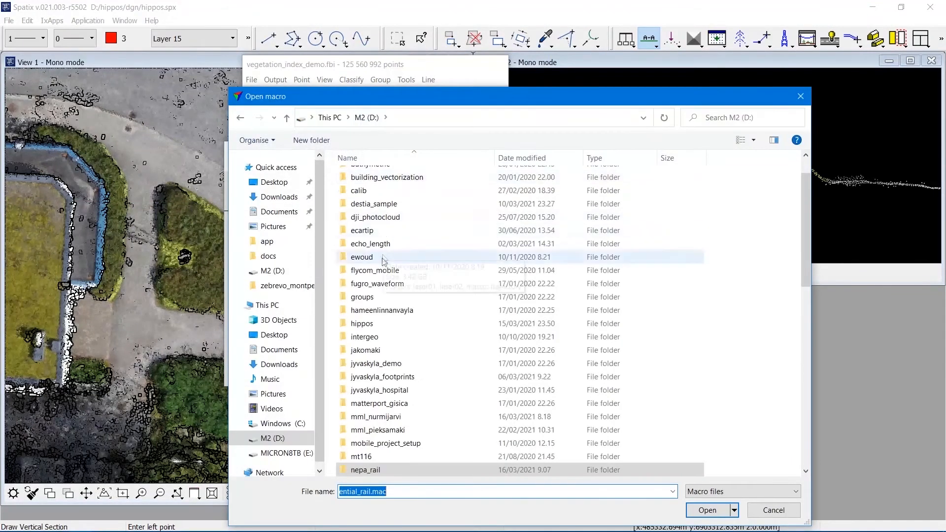
double_click(382, 326)
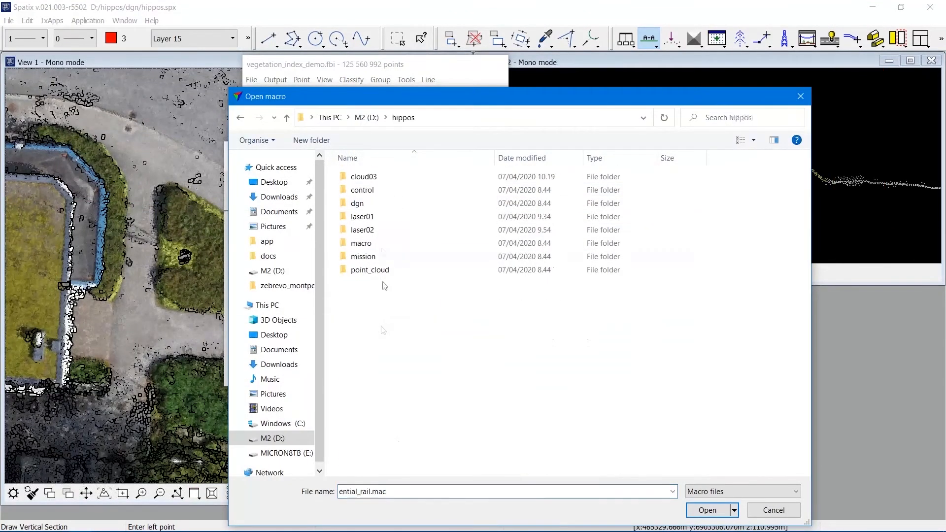
double_click(377, 245)
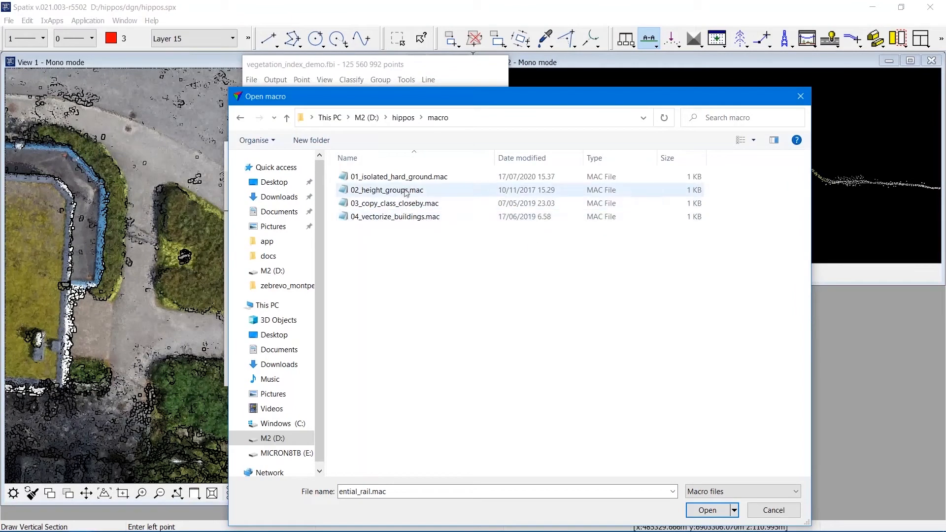
click(430, 181)
double_click(431, 182)
drag(521, 161, 710, 283)
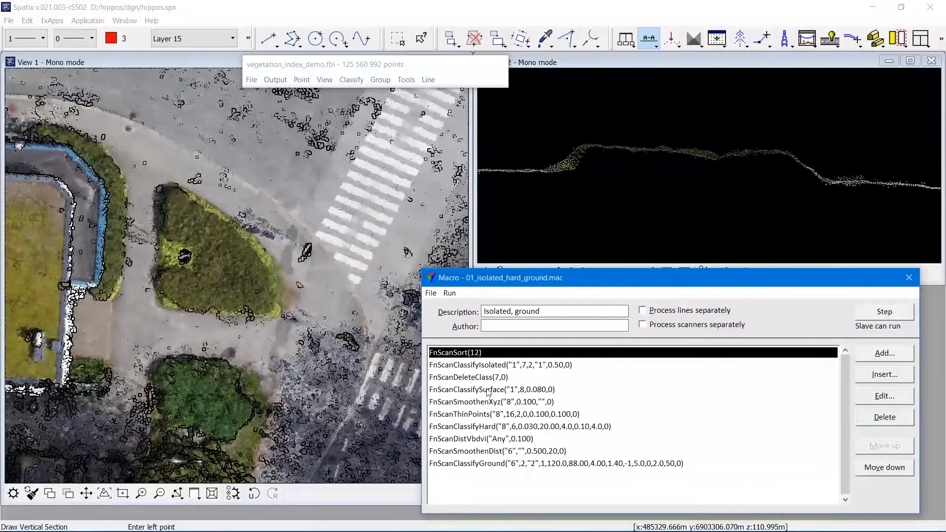
click(490, 438)
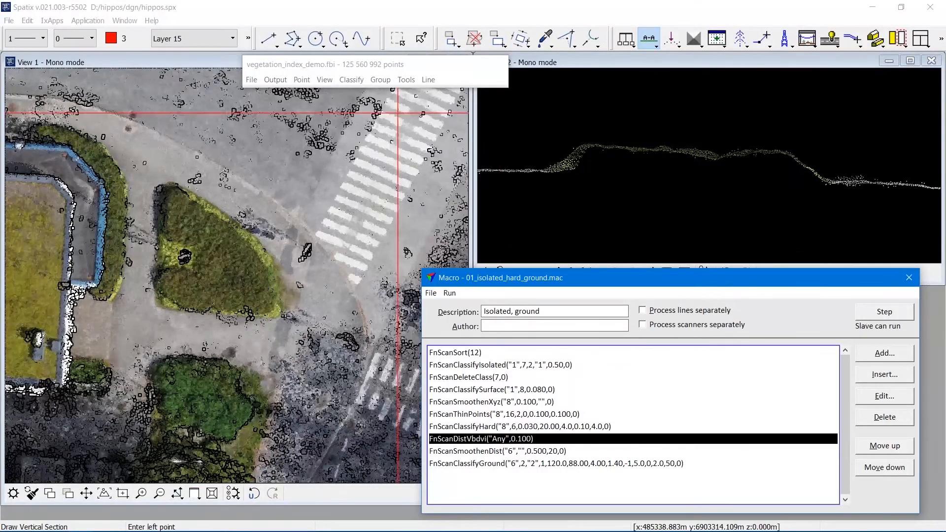
Display only the Building class in all views.
click(325, 79)
click(354, 186)
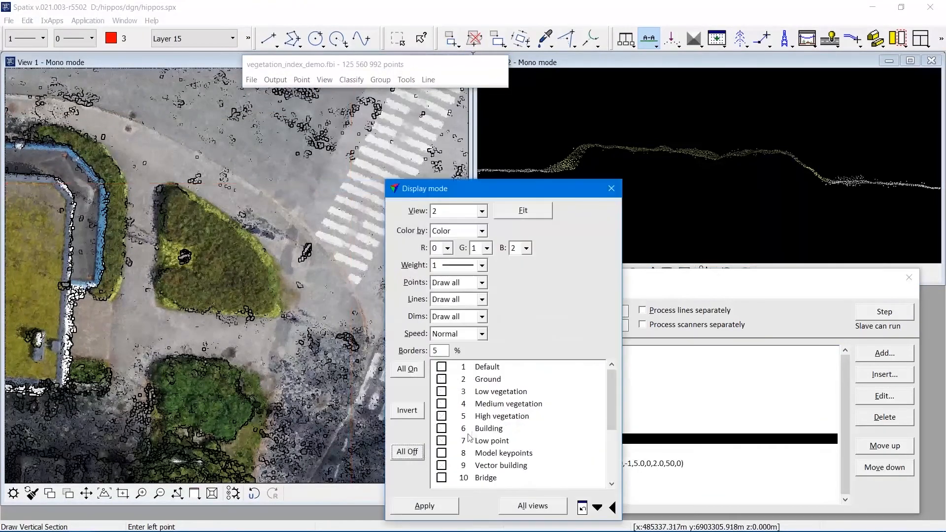
click(471, 429)
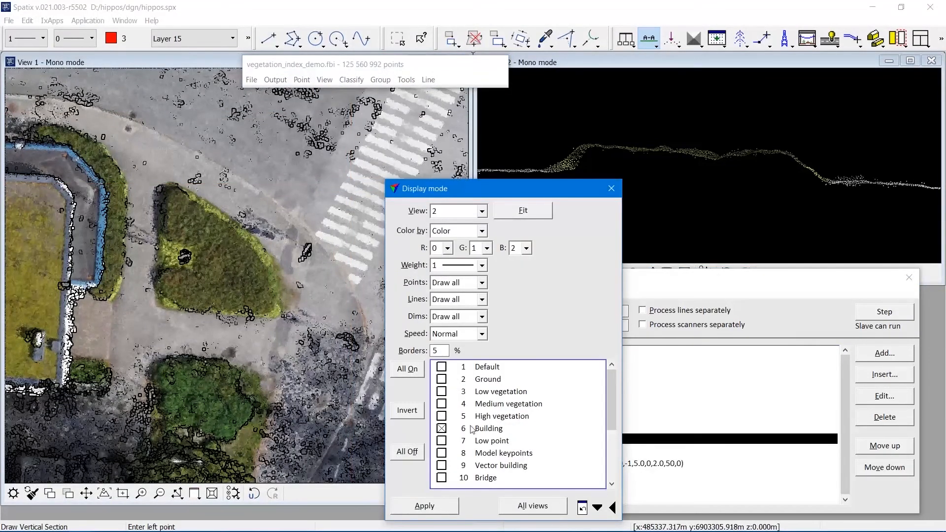
click(537, 506)
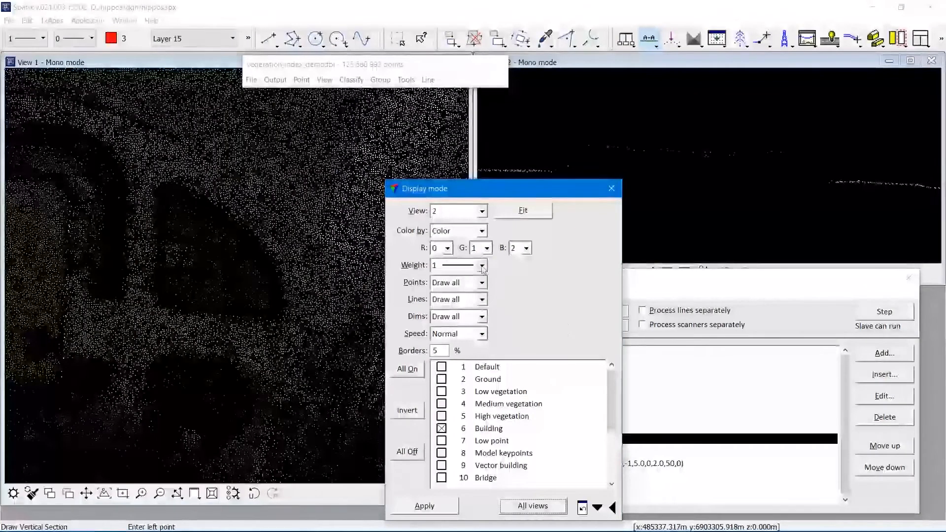
click(611, 188)
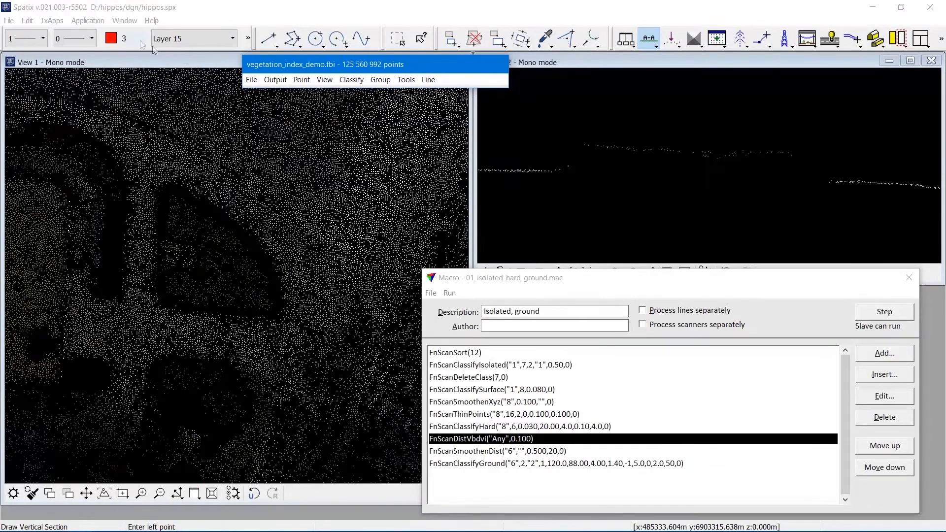
Activate the Move Section tool.
click(648, 43)
click(649, 45)
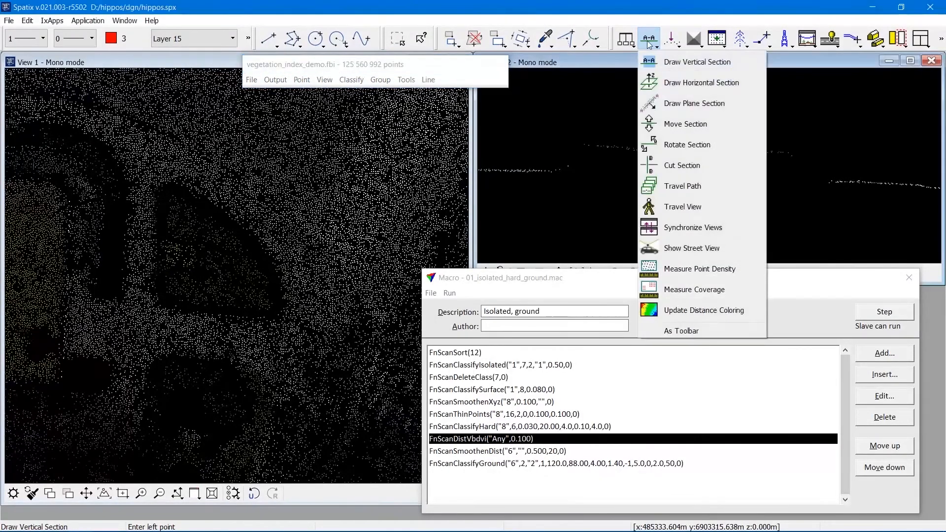
click(666, 121)
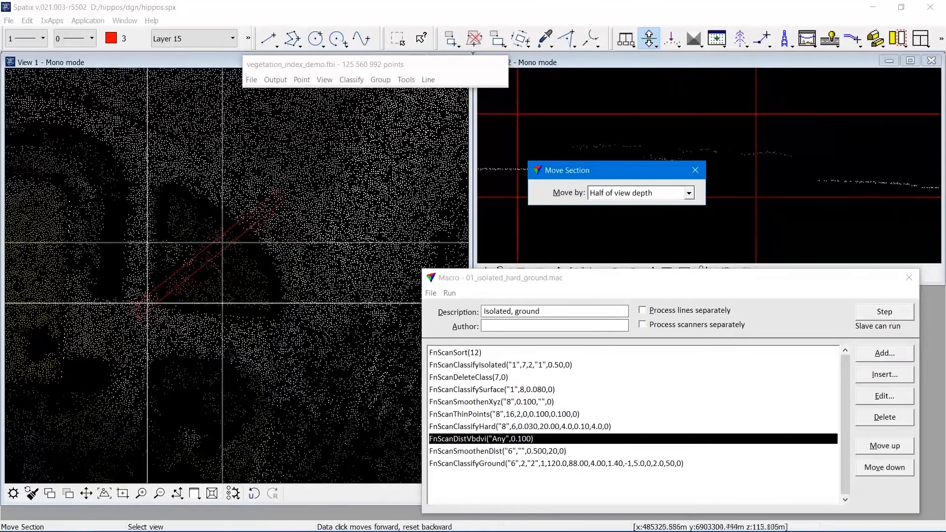
Set the point weight to 3 for all views.
click(324, 79)
click(361, 186)
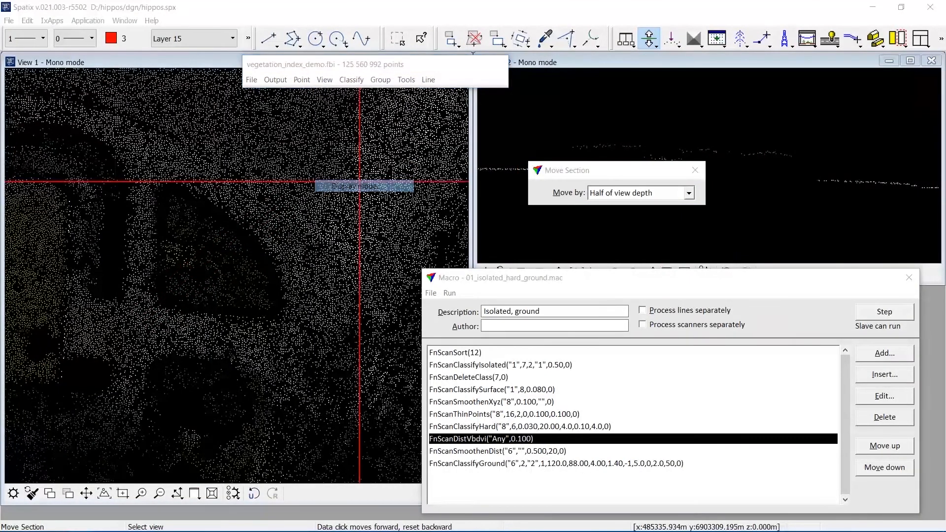
click(482, 266)
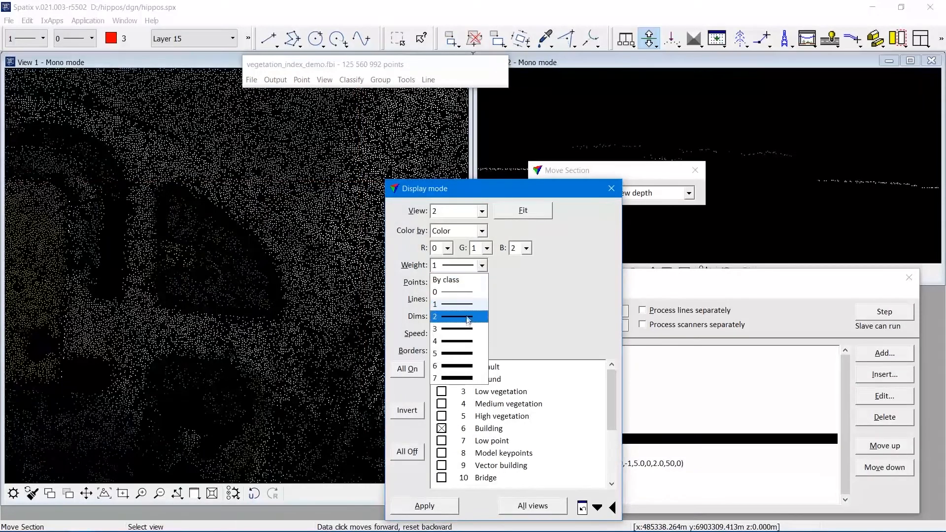
click(457, 329)
click(517, 507)
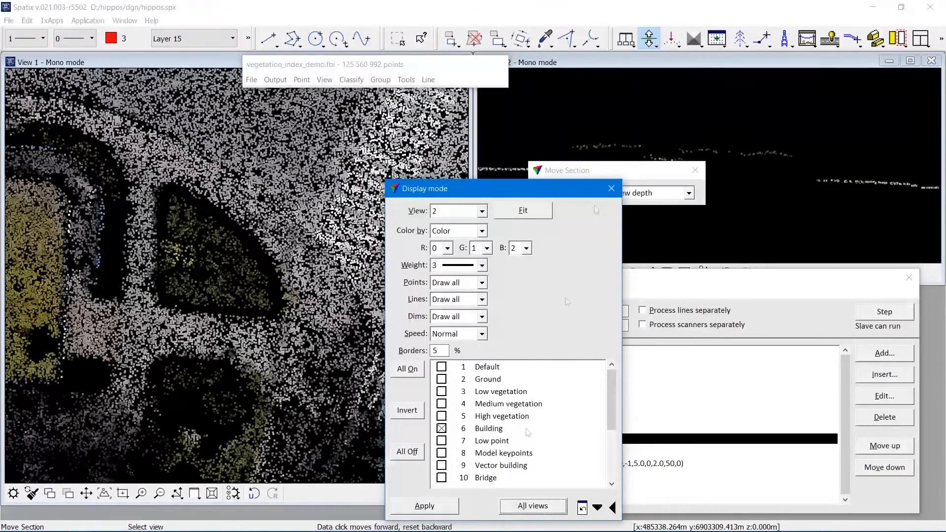
click(611, 188)
drag(602, 177, 600, 83)
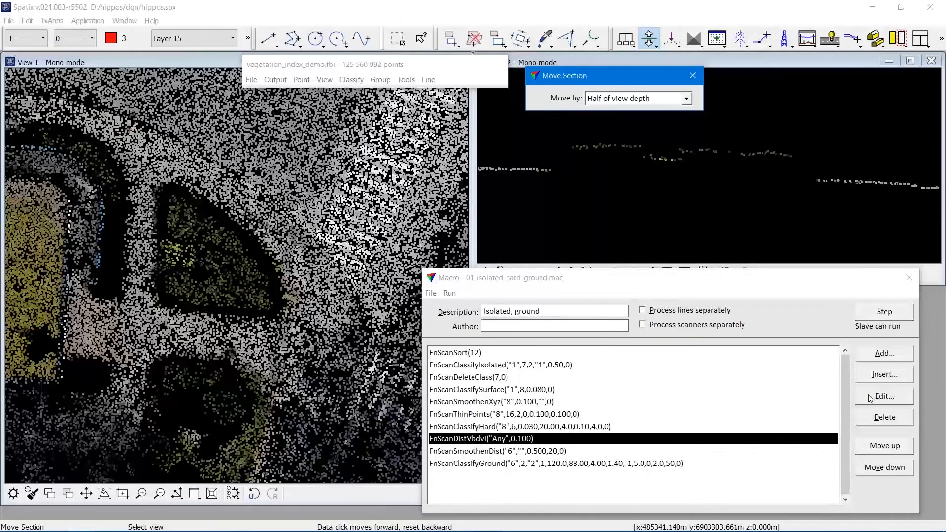
Open the FnScanDistVbdvi macro step's settings and review its distance type options.
click(883, 396)
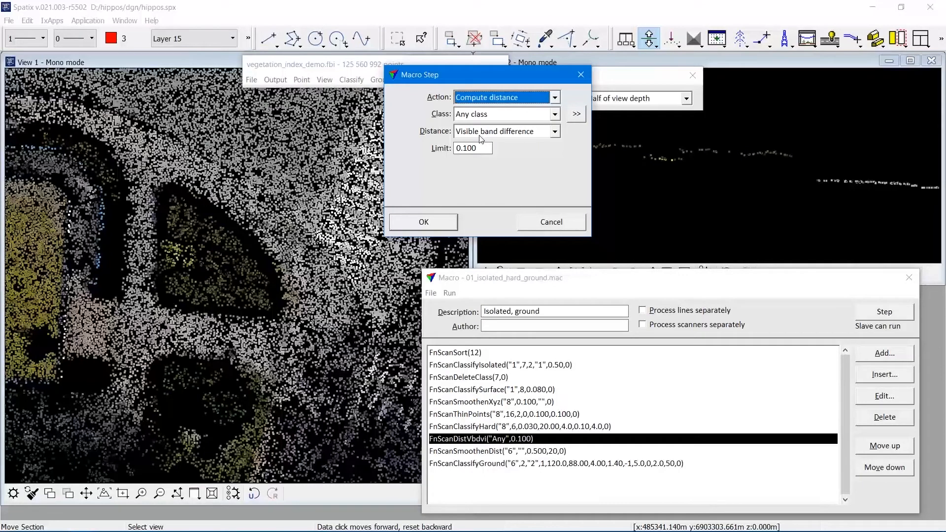
click(555, 132)
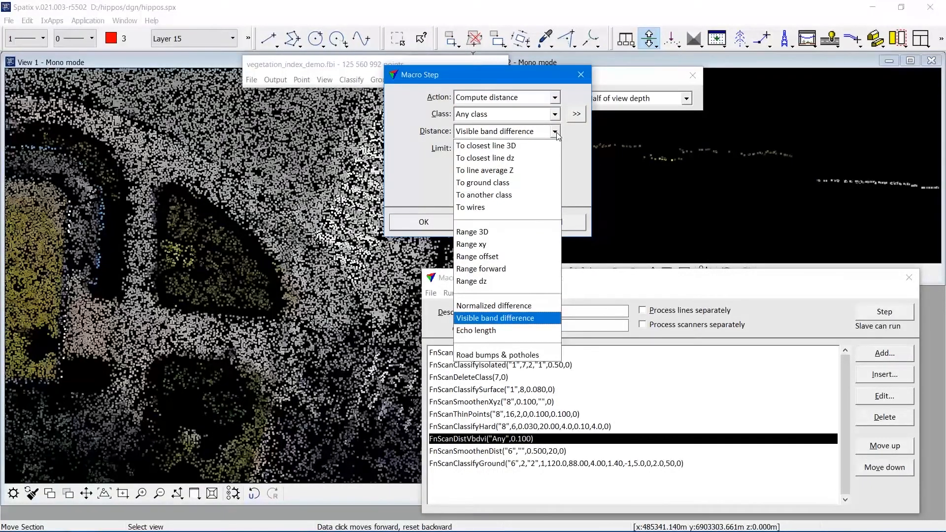
click(566, 138)
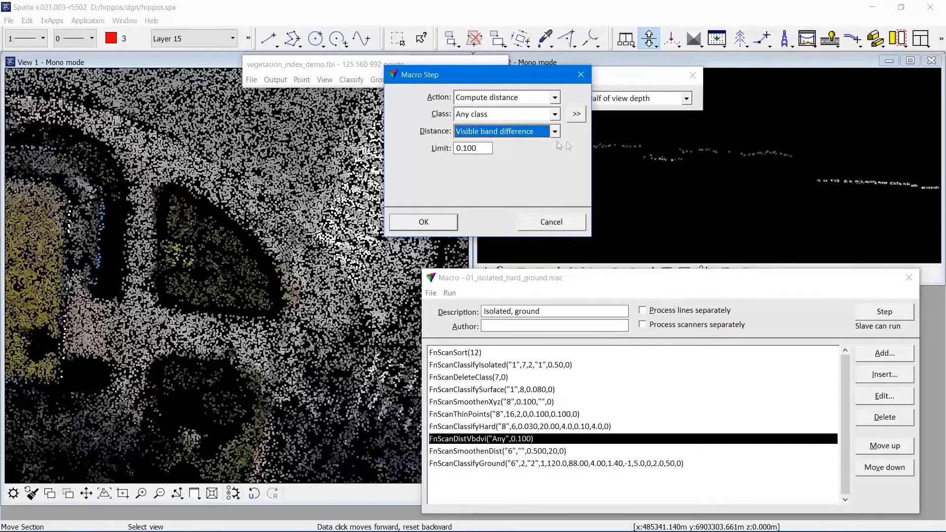
click(538, 222)
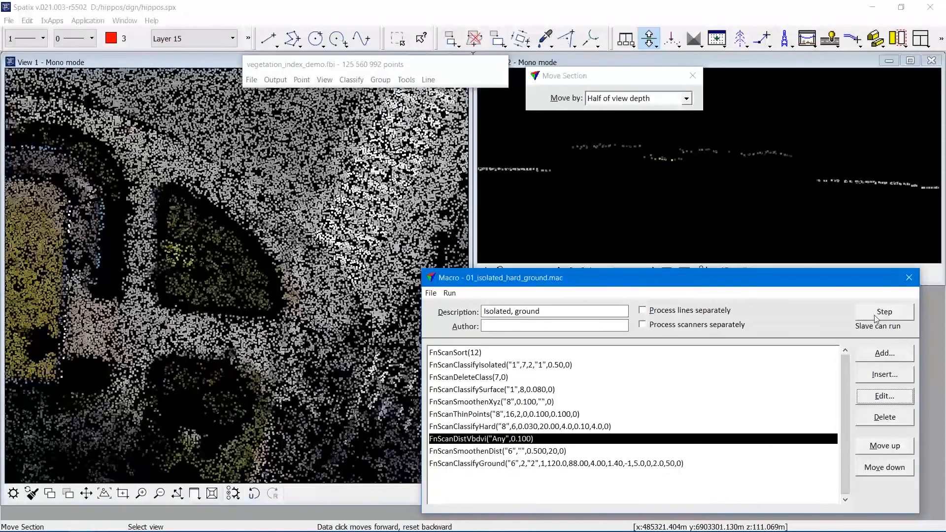
Execute the selected FnScanDistVbdvi macro row on the loaded points.
click(875, 317)
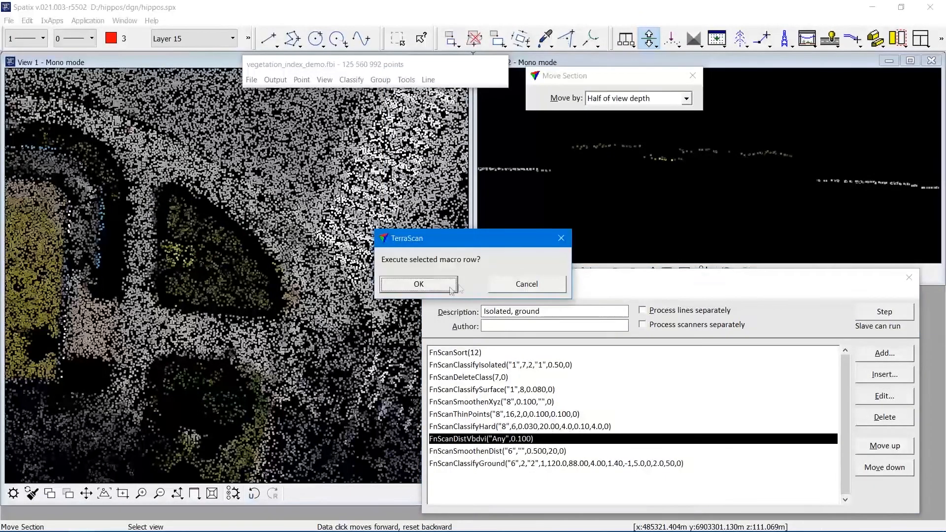
click(444, 290)
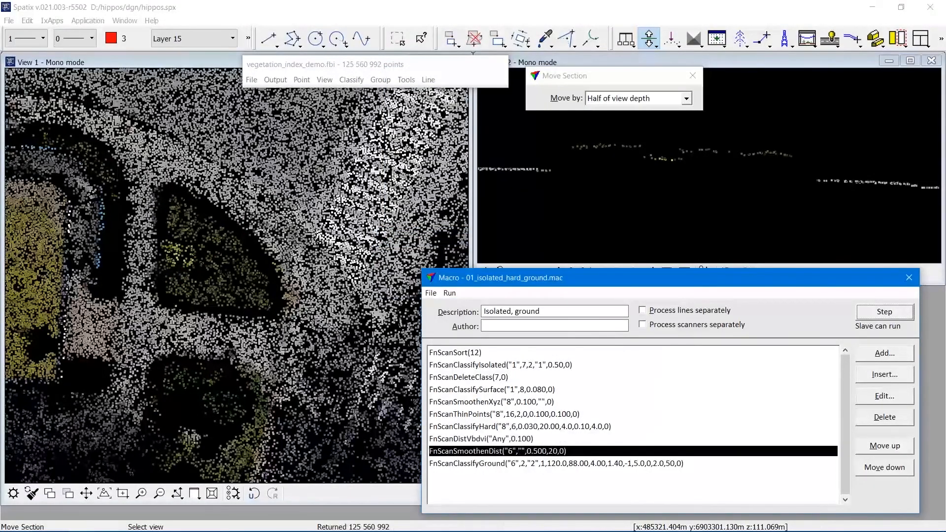
Switch the loaded points window to the medium dialog size.
click(324, 80)
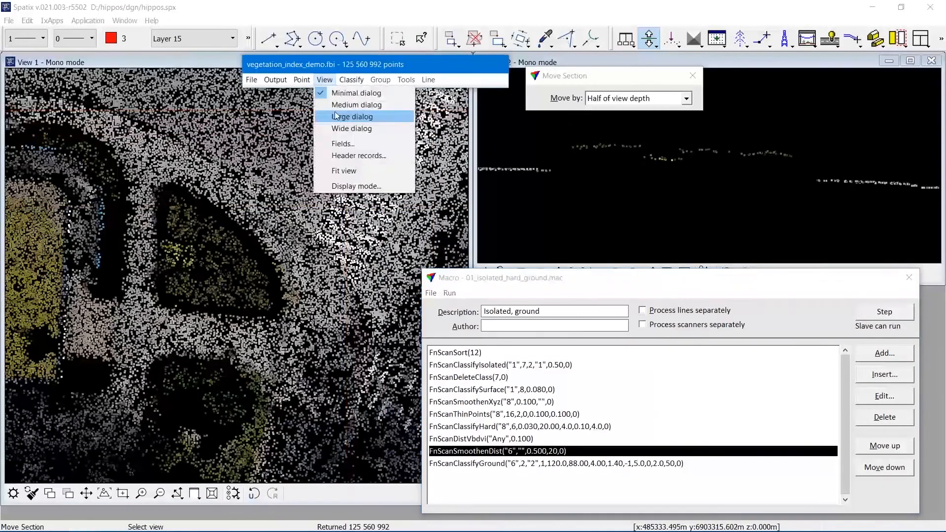
click(357, 123)
click(325, 79)
click(357, 102)
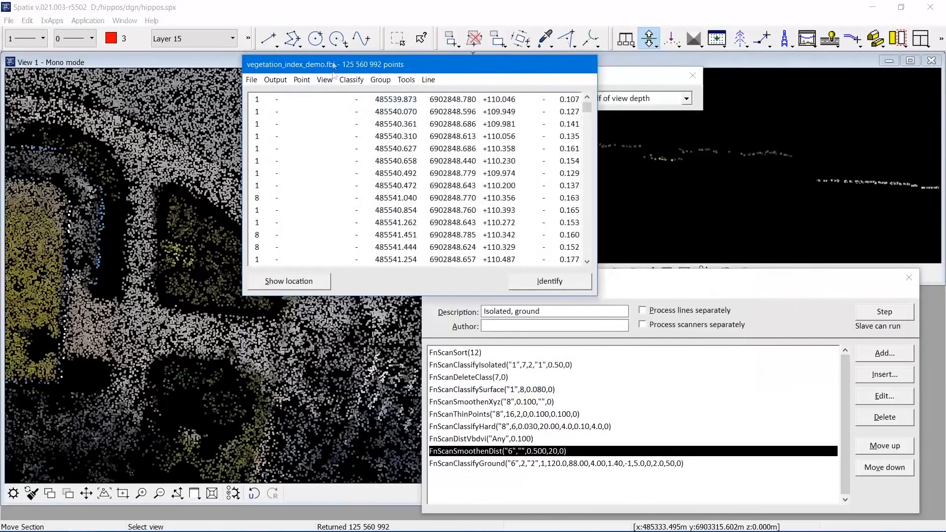
Configure the point list fields to show Class, Easting, Northing, Elevation, Intensity and Distance.
drag(333, 66, 317, 64)
click(308, 79)
click(326, 143)
click(266, 161)
click(280, 176)
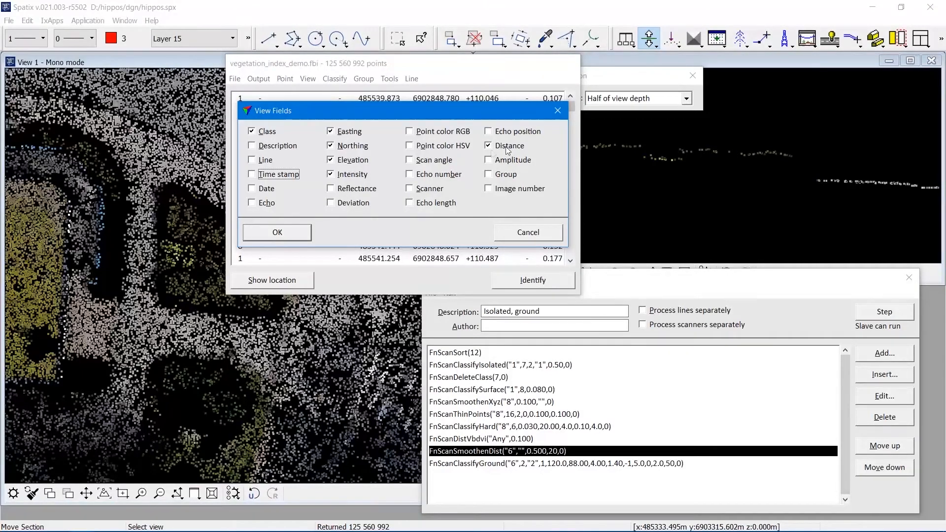
click(301, 237)
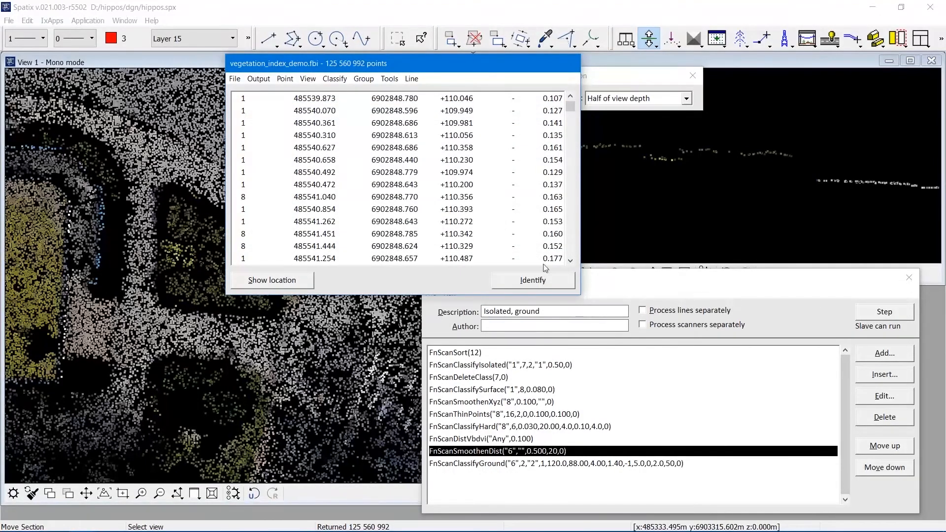
Identify individual points in both views to inspect their class and distance values.
click(543, 279)
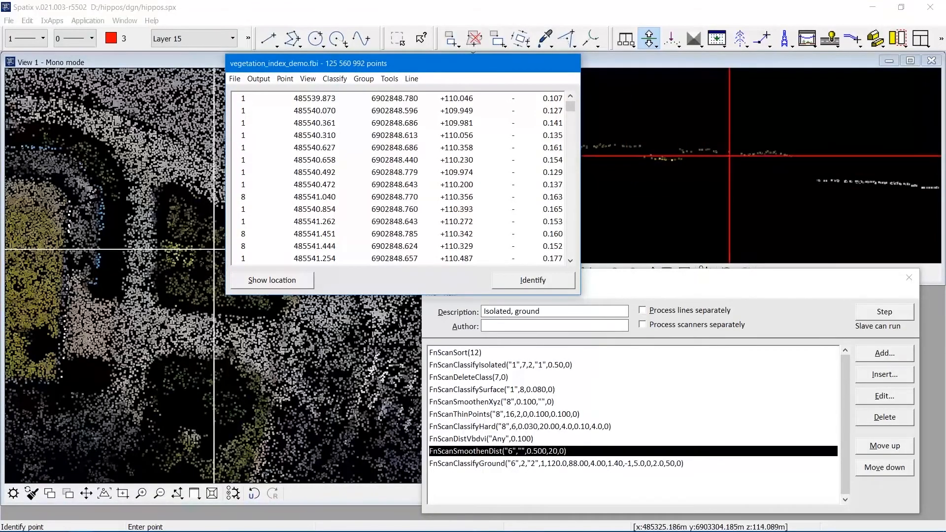
click(215, 248)
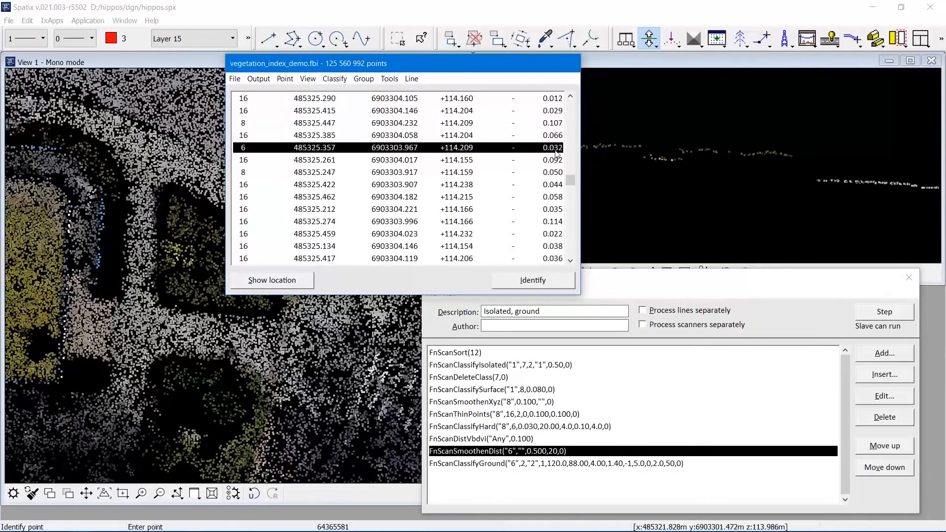
drag(506, 70, 435, 73)
click(471, 283)
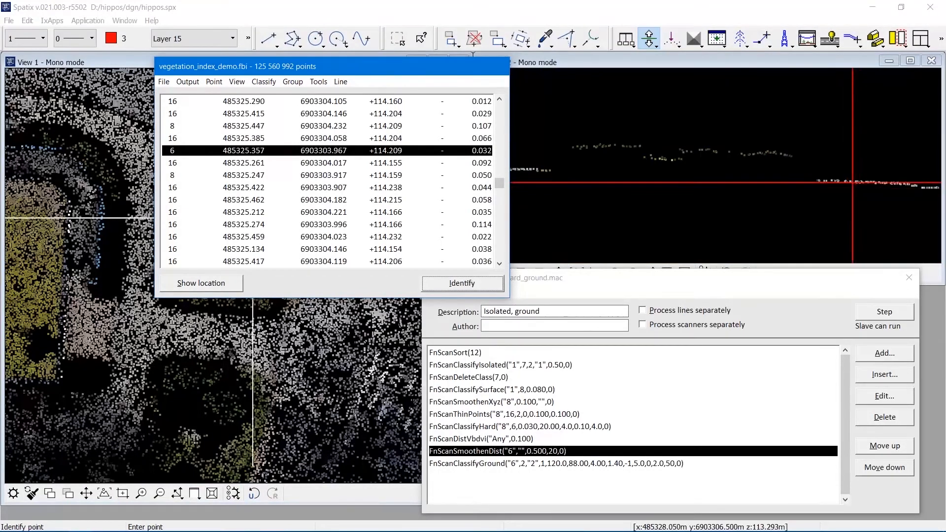
click(850, 182)
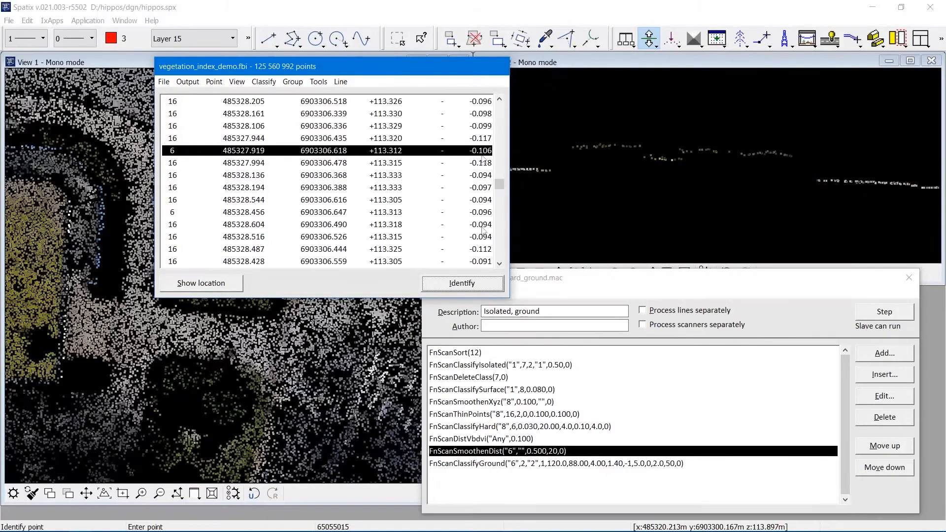
click(148, 304)
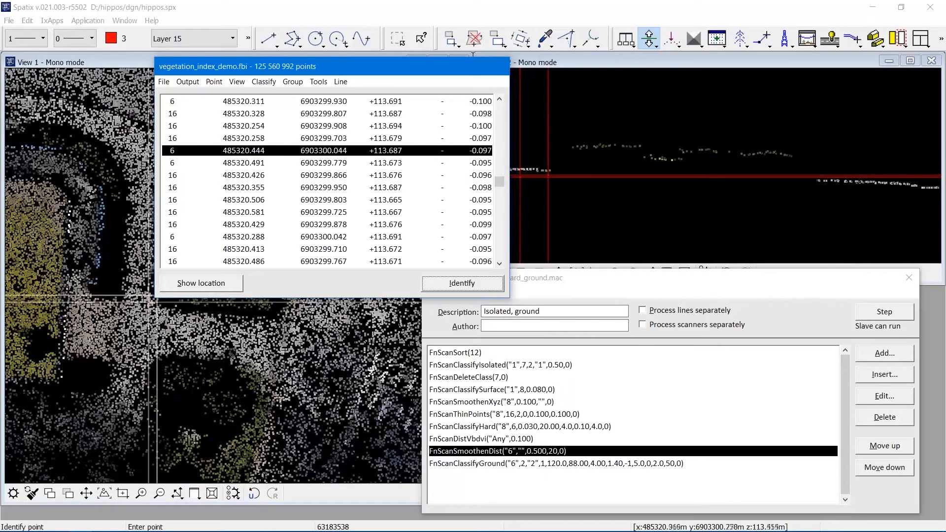
click(174, 281)
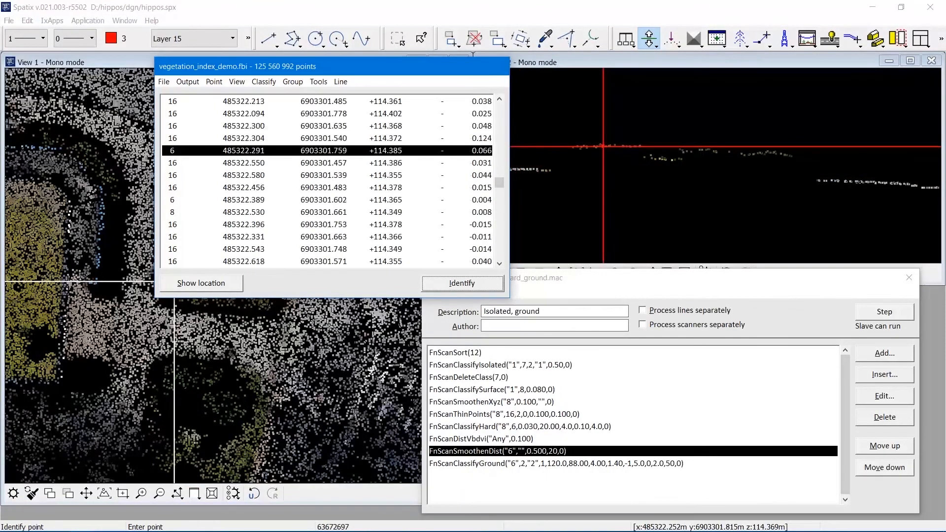
click(168, 286)
click(186, 272)
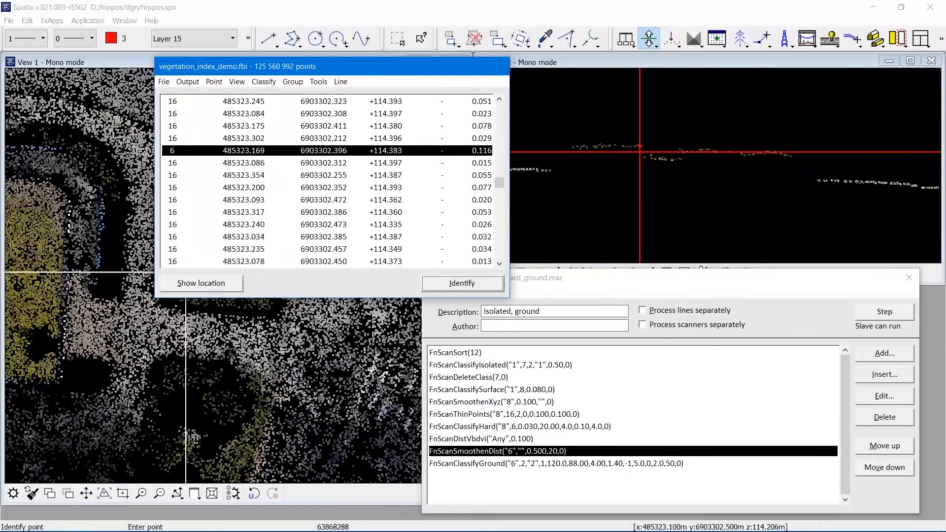
click(197, 263)
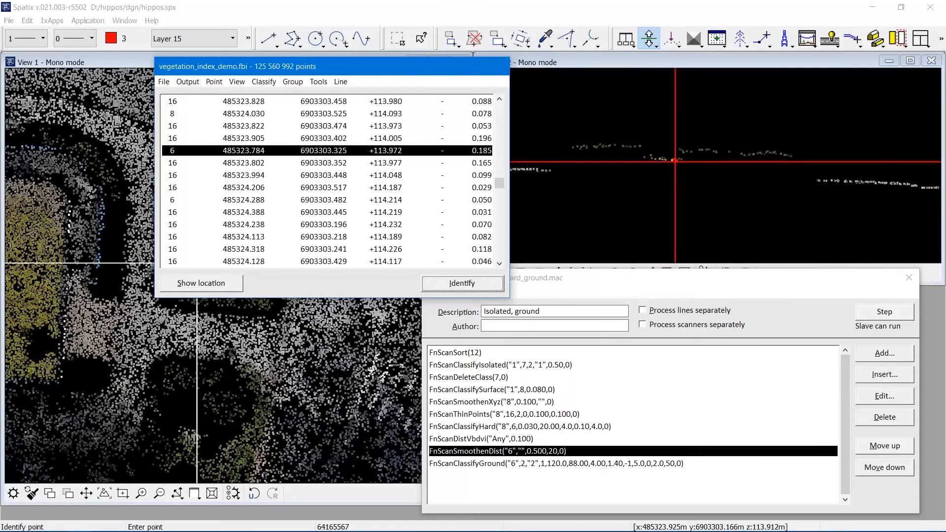
click(206, 255)
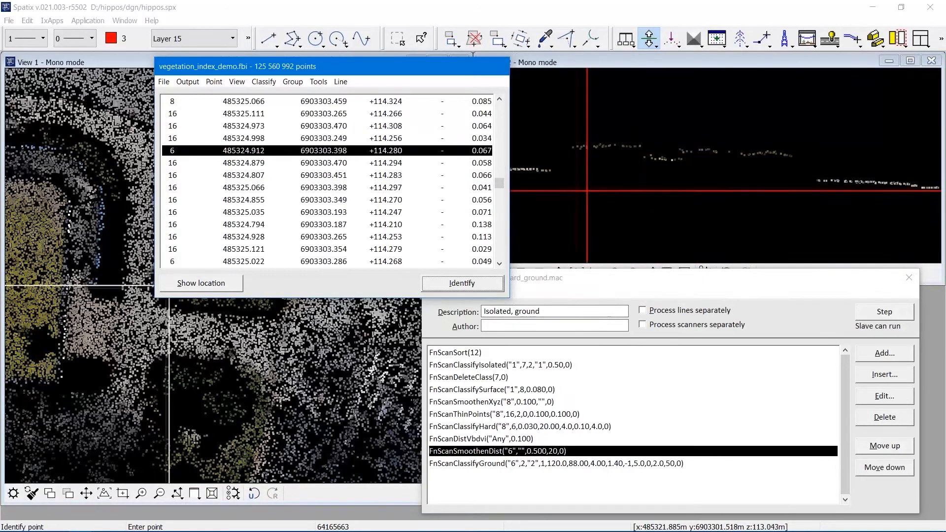
click(241, 84)
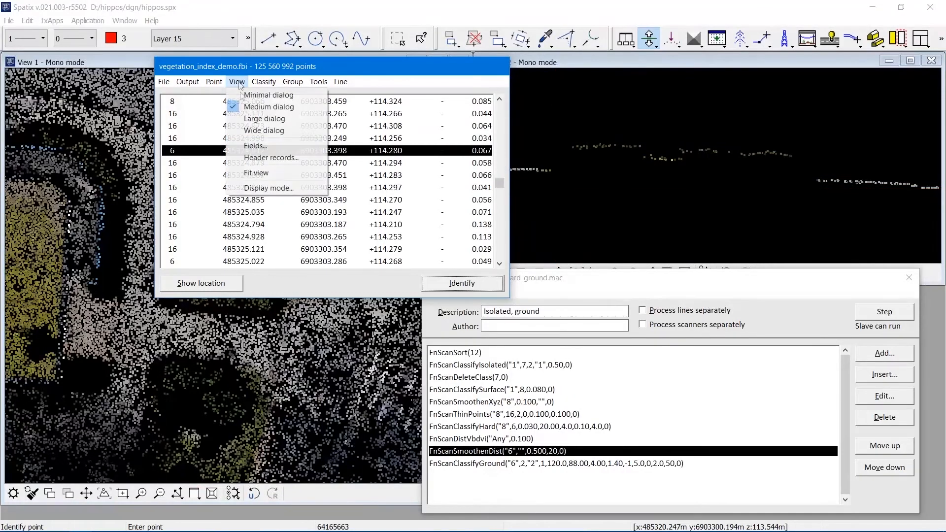
click(387, 66)
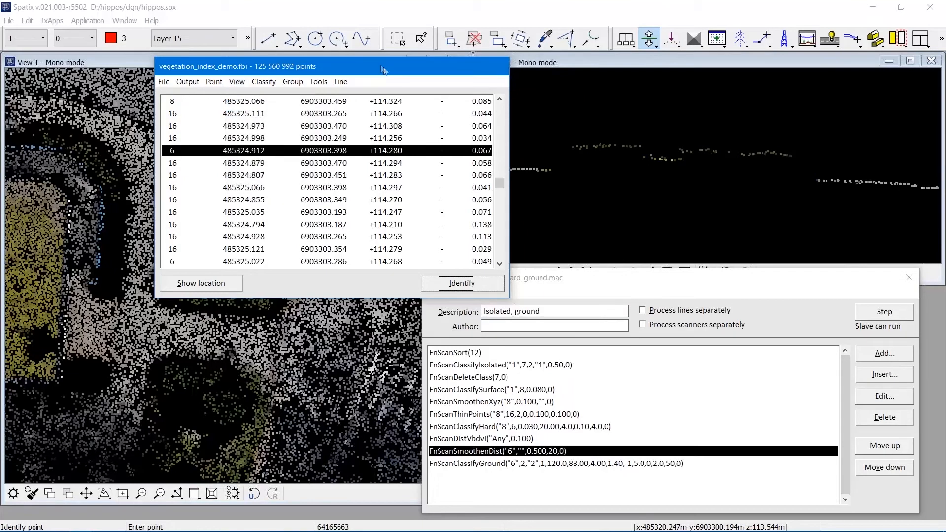
drag(387, 66, 609, 102)
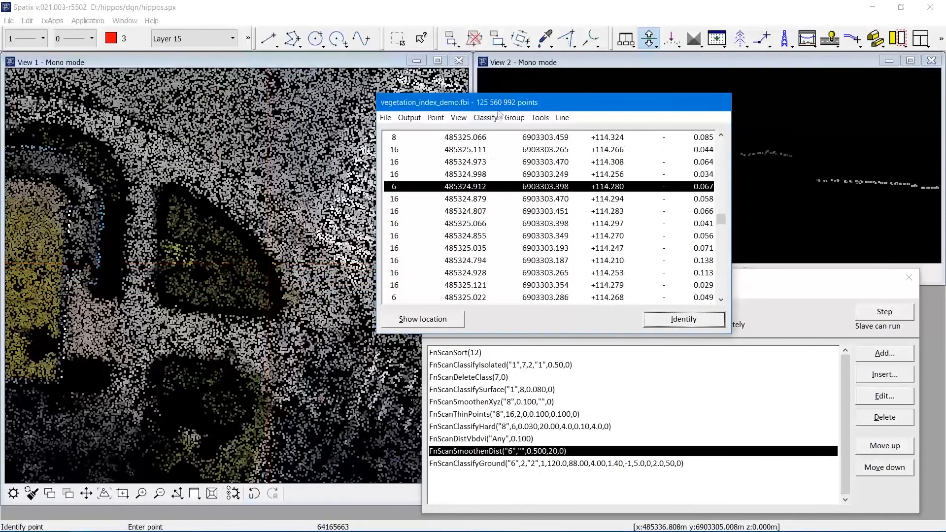
drag(499, 109, 220, 67)
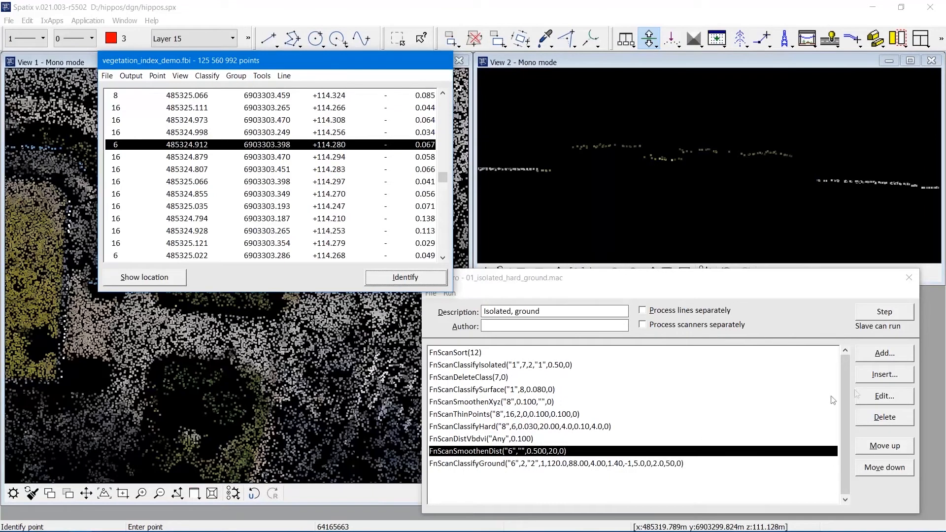
Review the FnScanSmoothenDist step's radius and averaging settings, then execute that macro row.
click(869, 396)
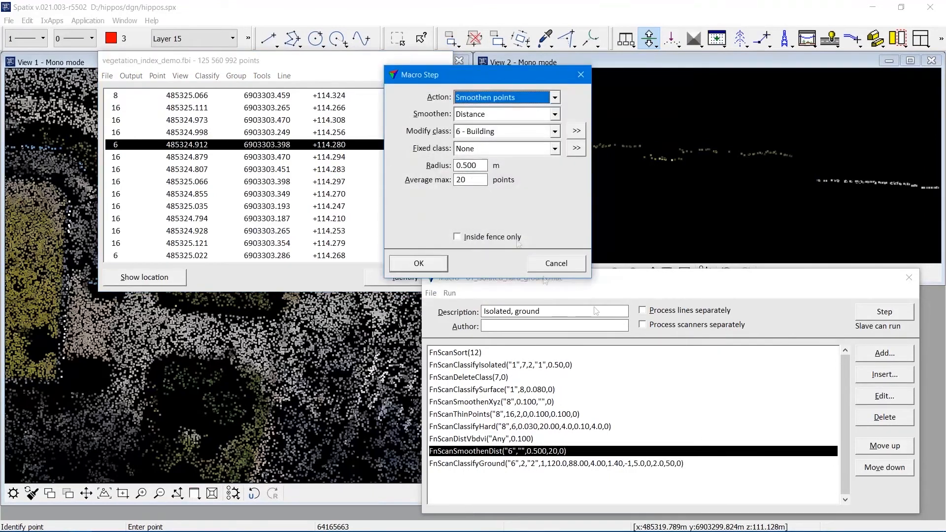
click(479, 165)
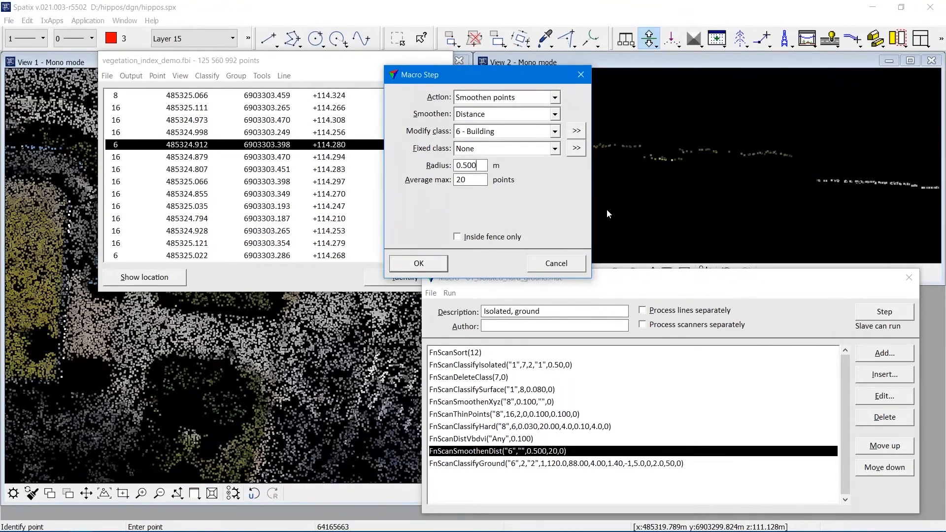
click(576, 261)
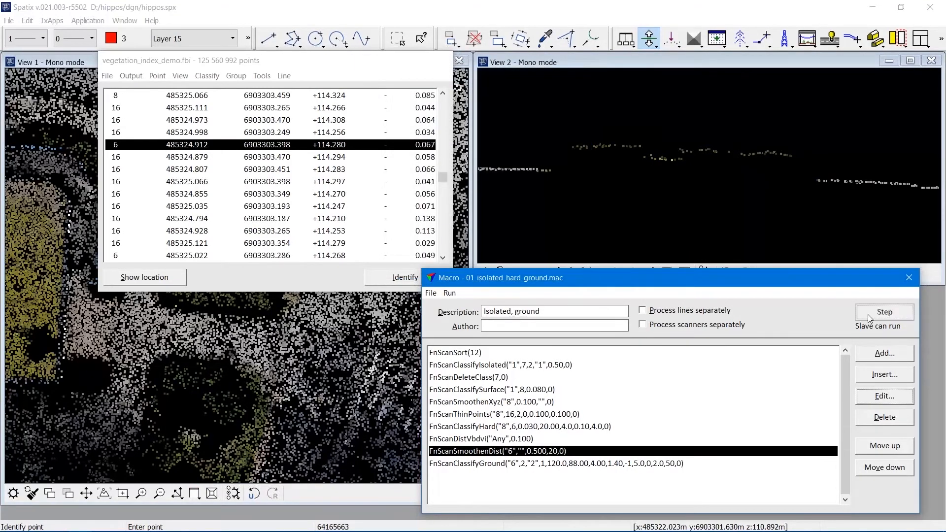
click(870, 315)
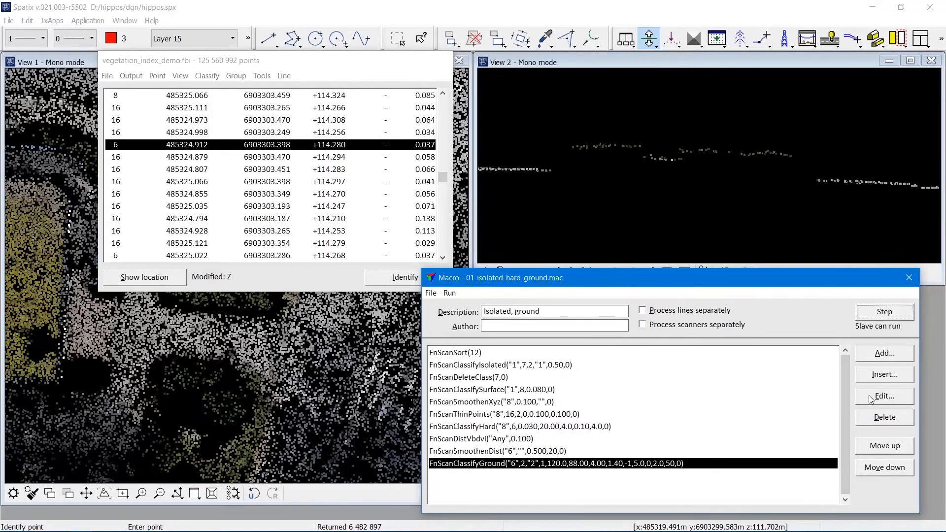
Open the FnScanClassifyGround step's settings and review its classification options.
click(884, 396)
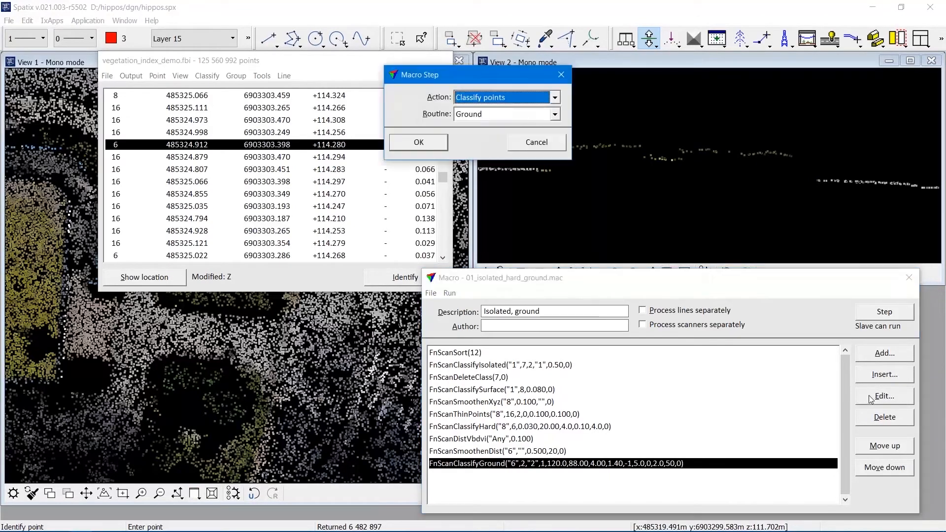
click(434, 143)
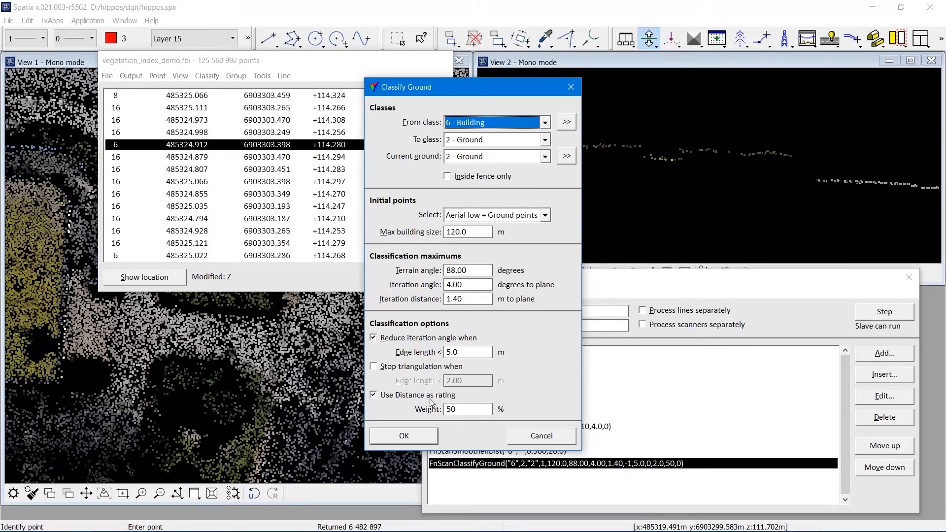
click(541, 436)
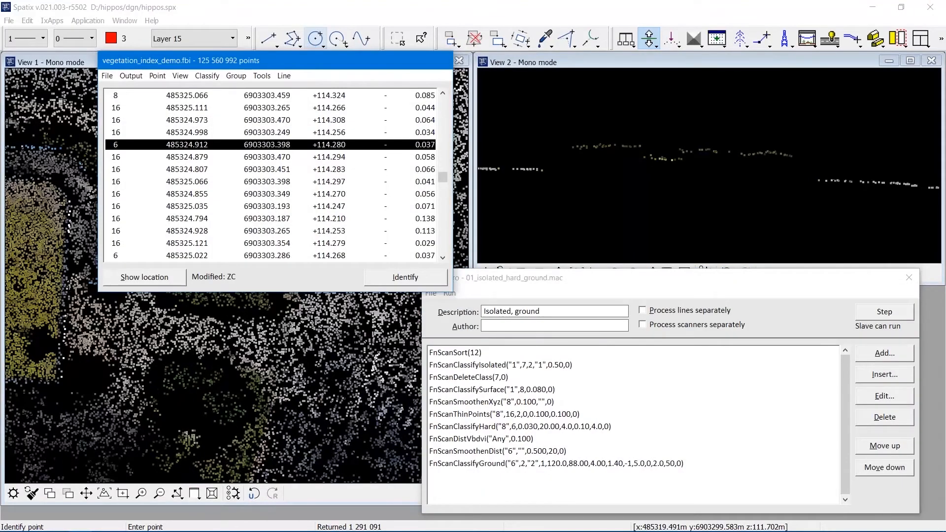
Shrink the points window to the minimal dialog and display only the Ground class in all views.
click(180, 75)
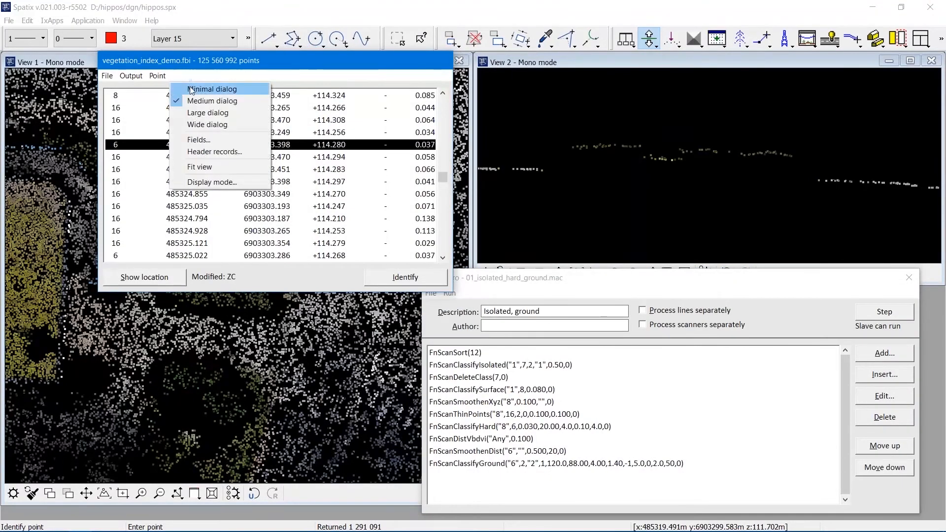
click(188, 88)
click(181, 75)
click(207, 180)
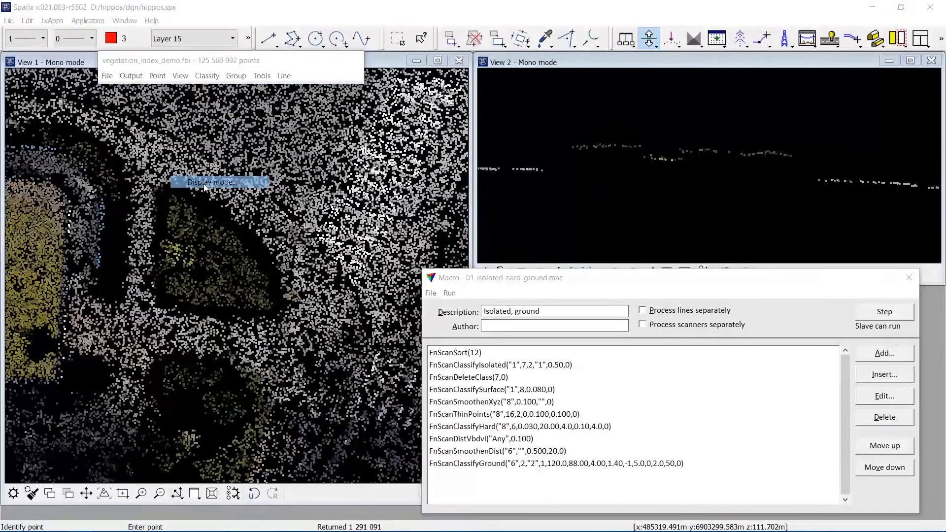
click(421, 452)
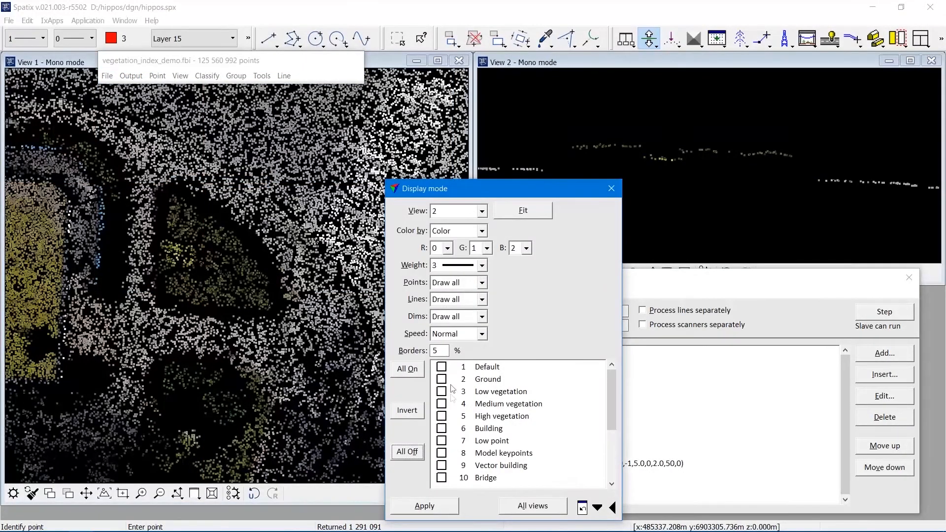
click(443, 380)
click(525, 507)
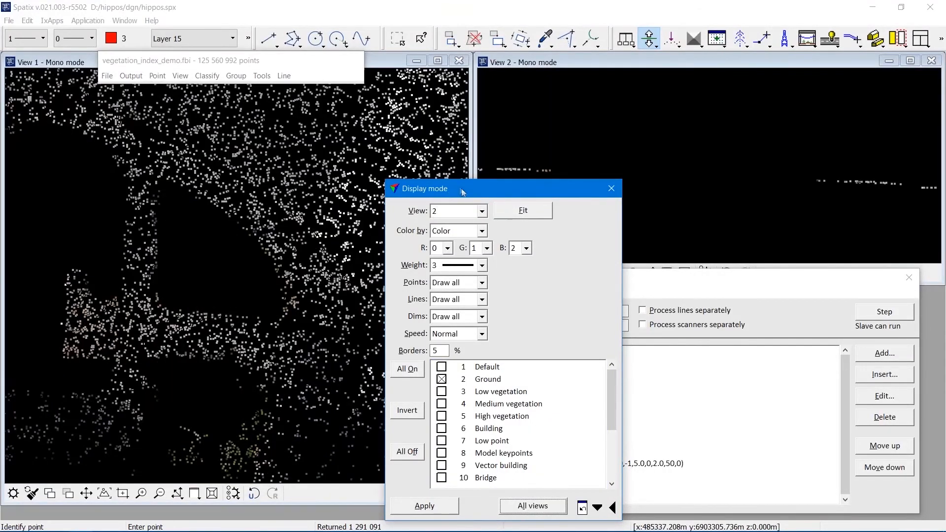
Zoom out in View 1 to inspect the ground points.
drag(459, 188, 642, 196)
click(160, 493)
click(367, 232)
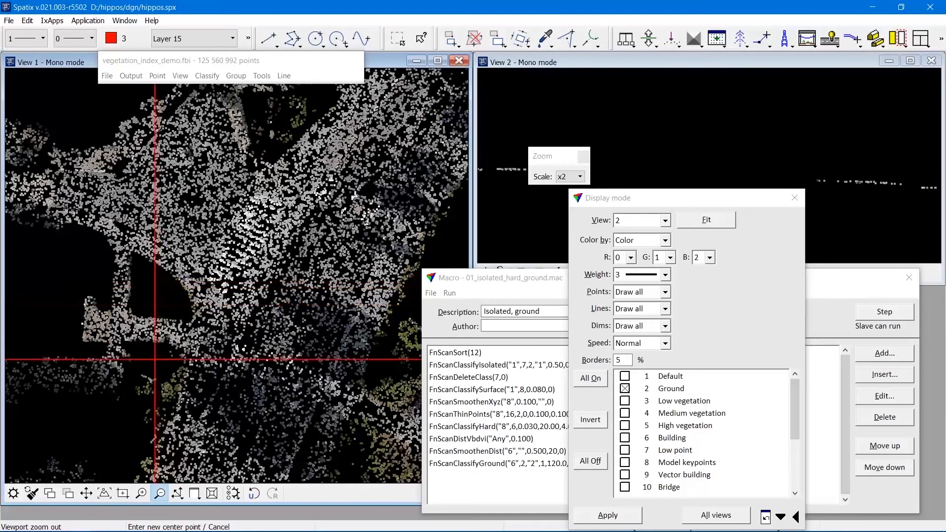
click(369, 217)
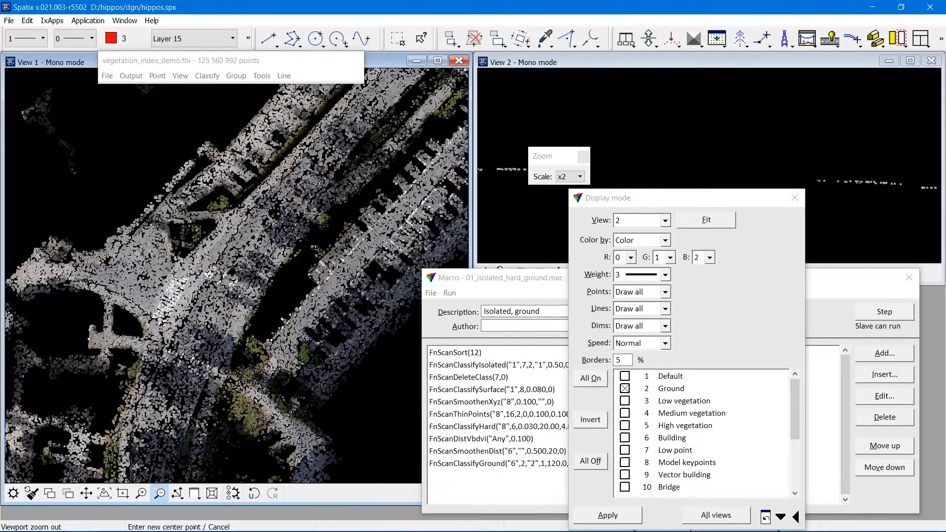
Draw a vertical section across the ground points in View 1.
click(649, 38)
click(697, 61)
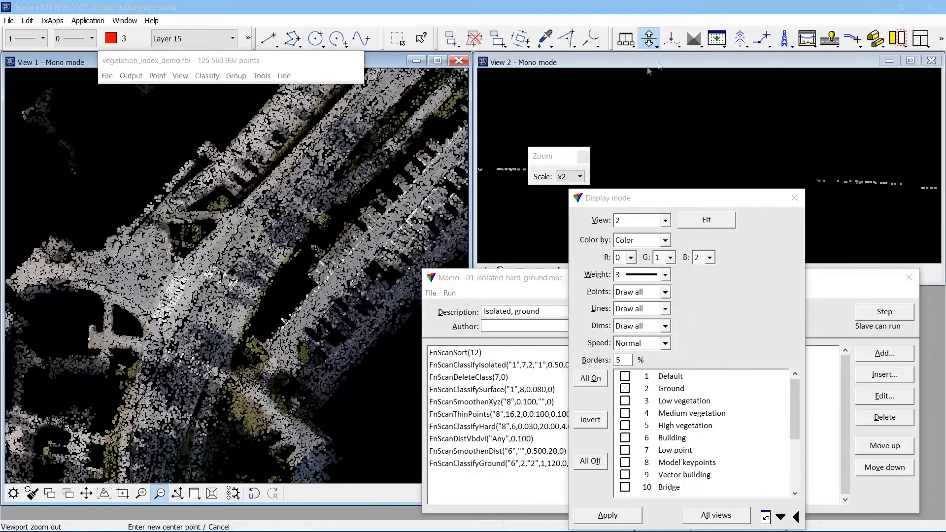
click(276, 357)
click(286, 363)
click(287, 363)
click(645, 137)
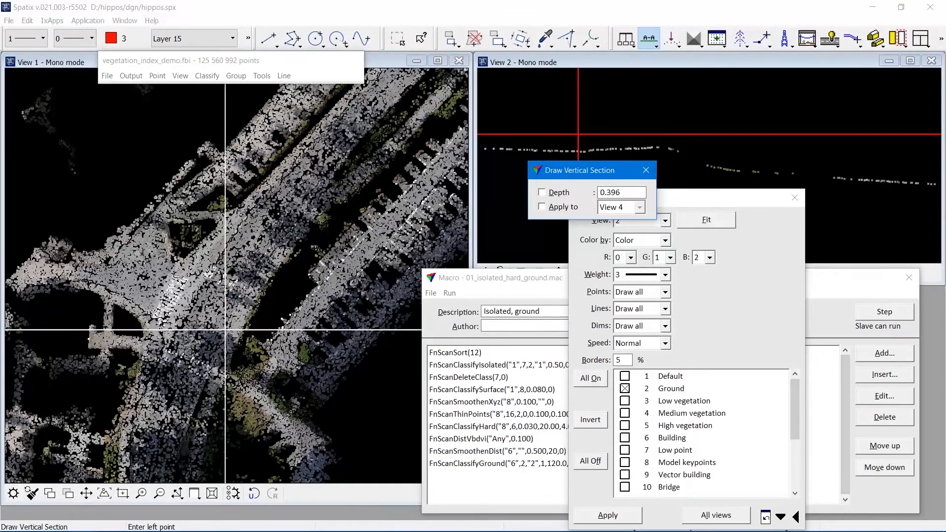
click(794, 197)
click(930, 8)
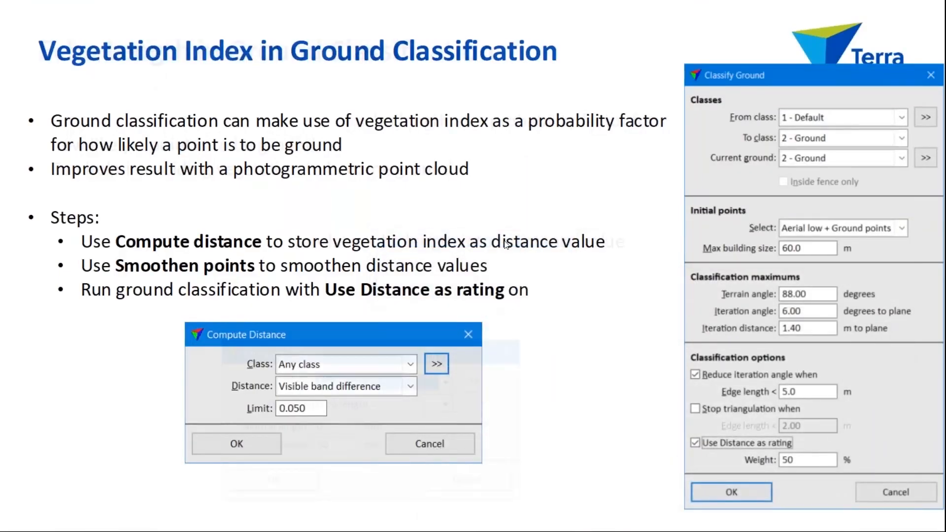
click(506, 245)
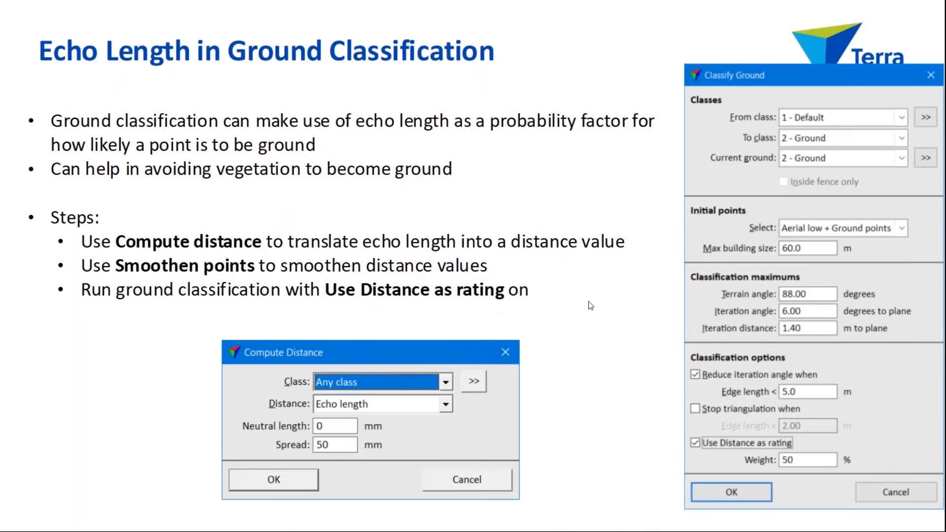
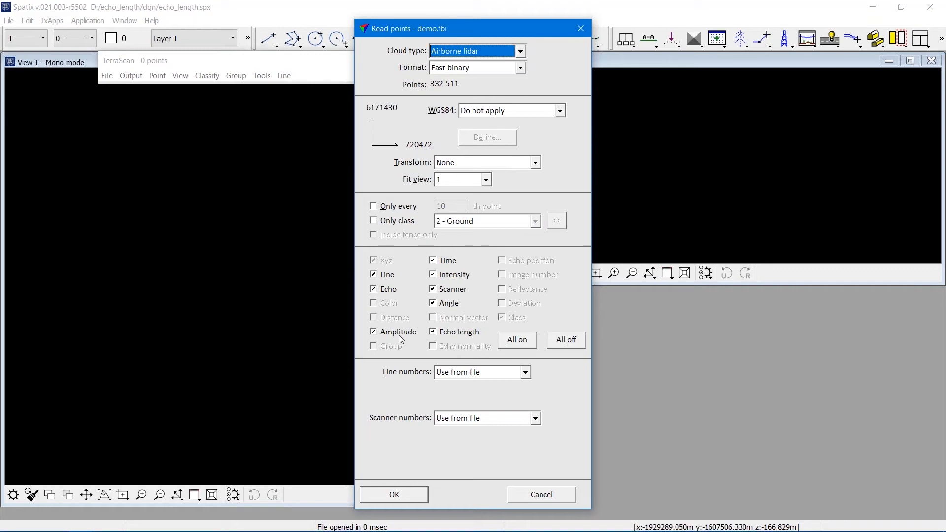
Read the demo.fbi points and color View 1 by elevation.
click(417, 500)
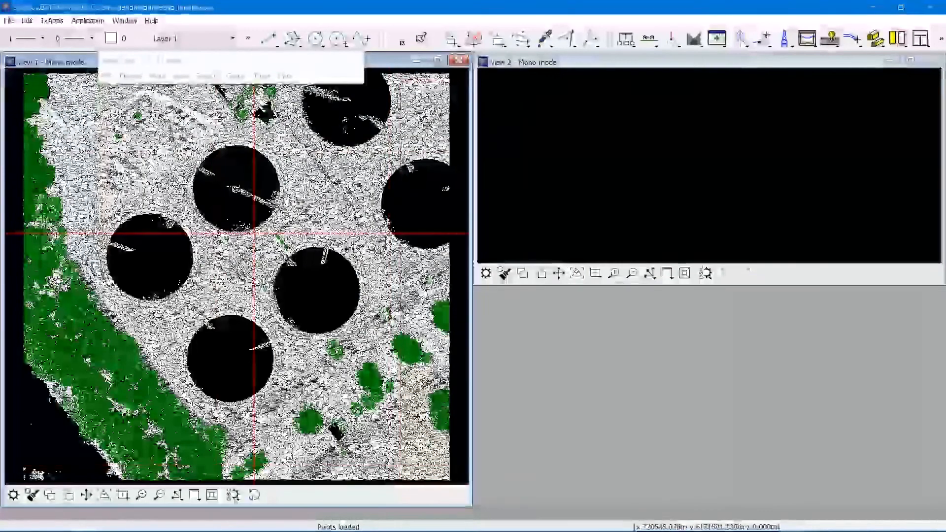
click(180, 76)
click(221, 181)
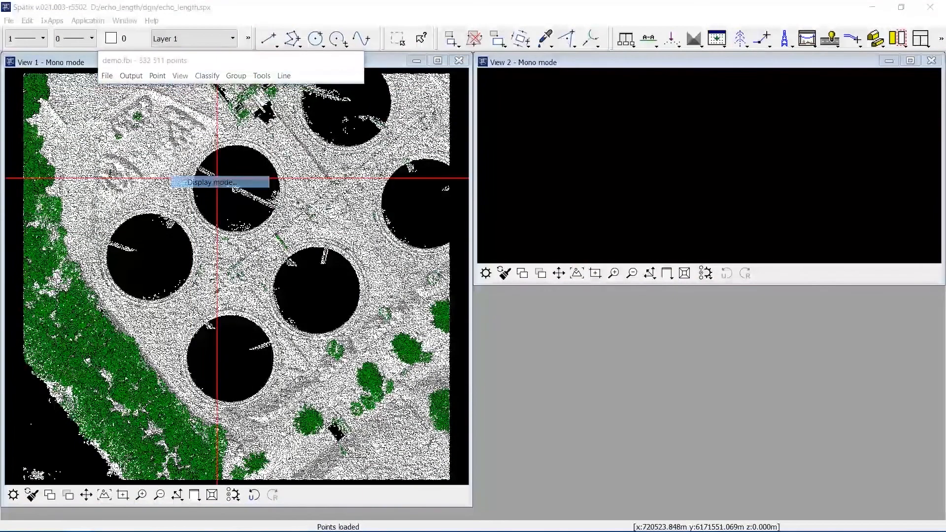
click(650, 240)
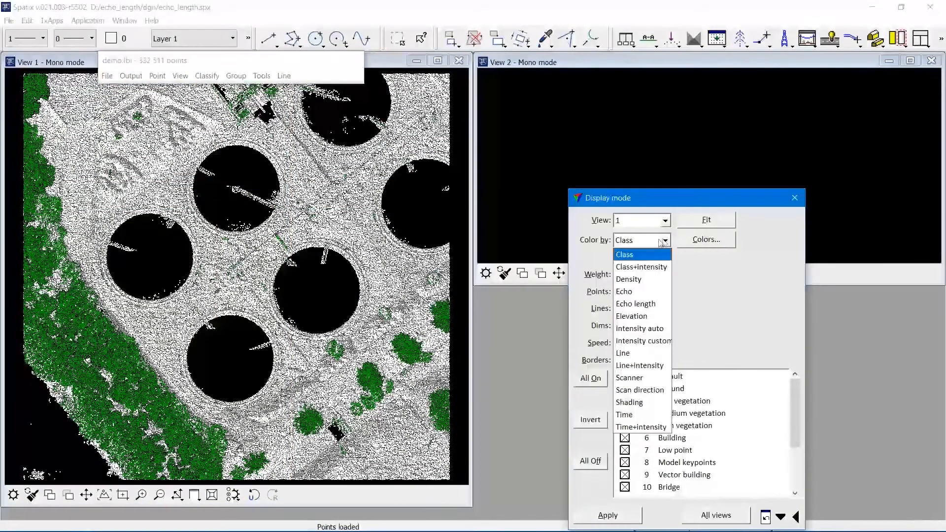
click(649, 316)
click(614, 517)
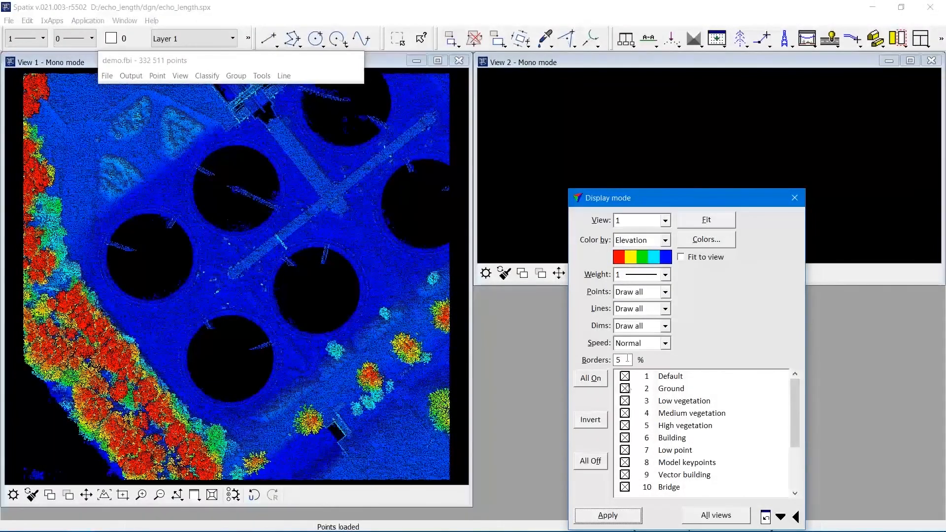
Color View 1 by echo length and load a saved coloring scheme with breaks from 0.010 to 0.040.
click(666, 241)
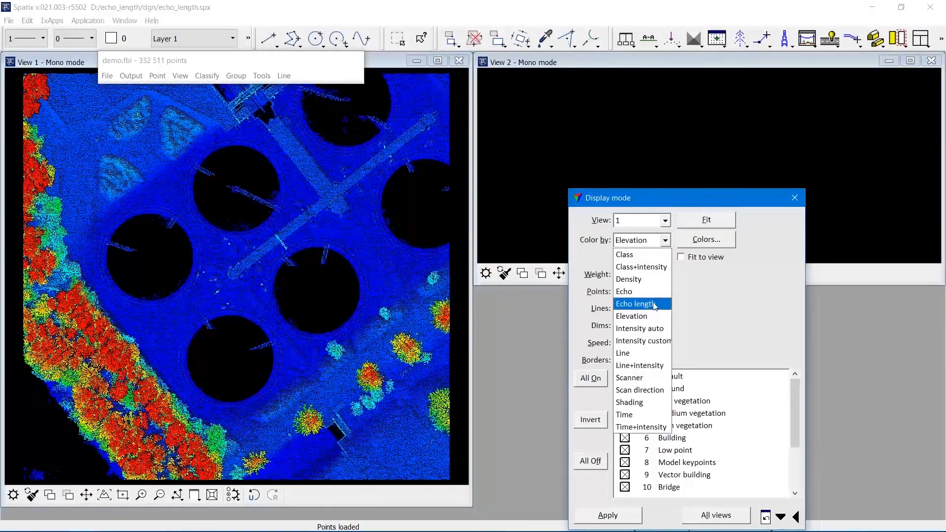
click(654, 304)
click(681, 245)
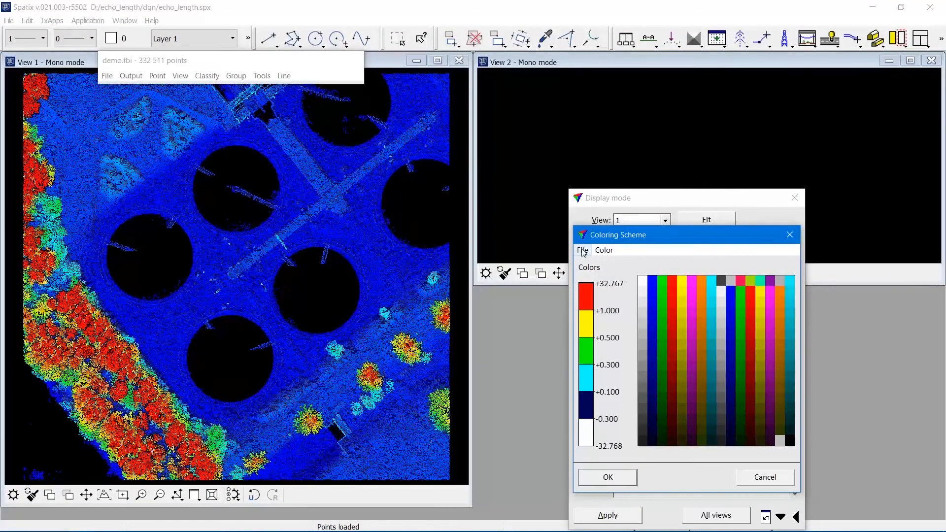
click(583, 250)
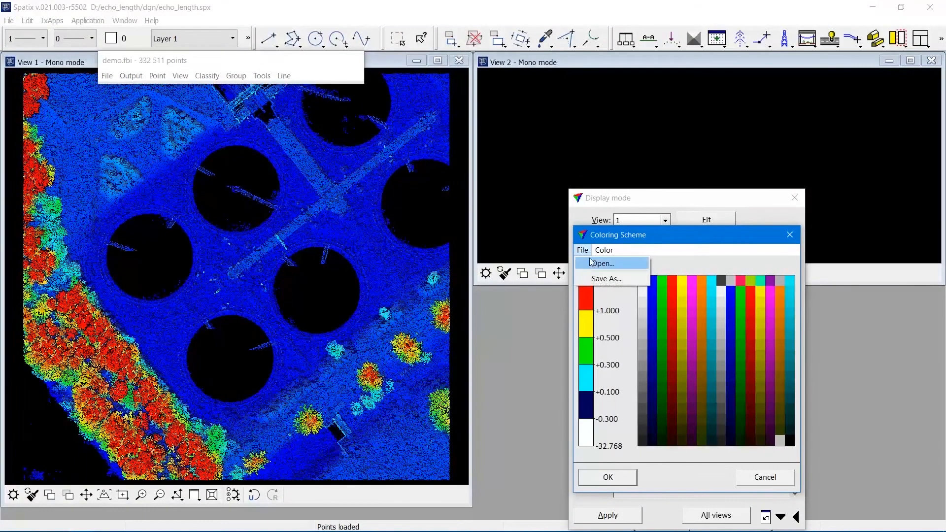
click(598, 264)
click(162, 131)
double_click(163, 132)
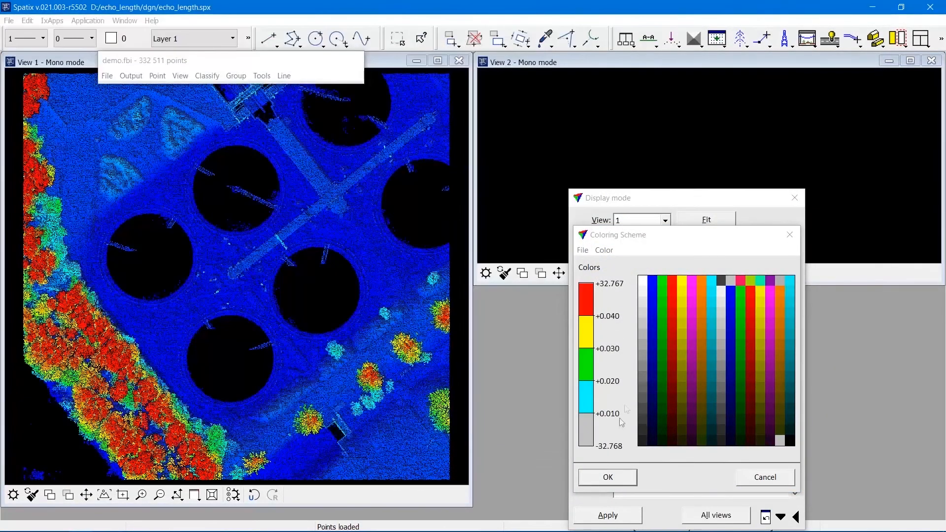
click(608, 478)
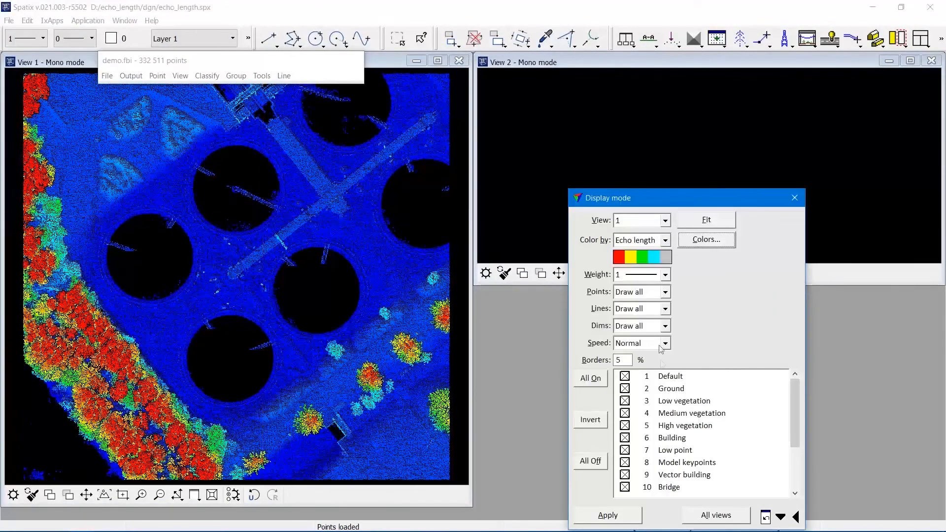
Set the point weight to 2, apply the echo length display to all views, and review the coloring scheme.
click(665, 274)
click(636, 324)
click(734, 515)
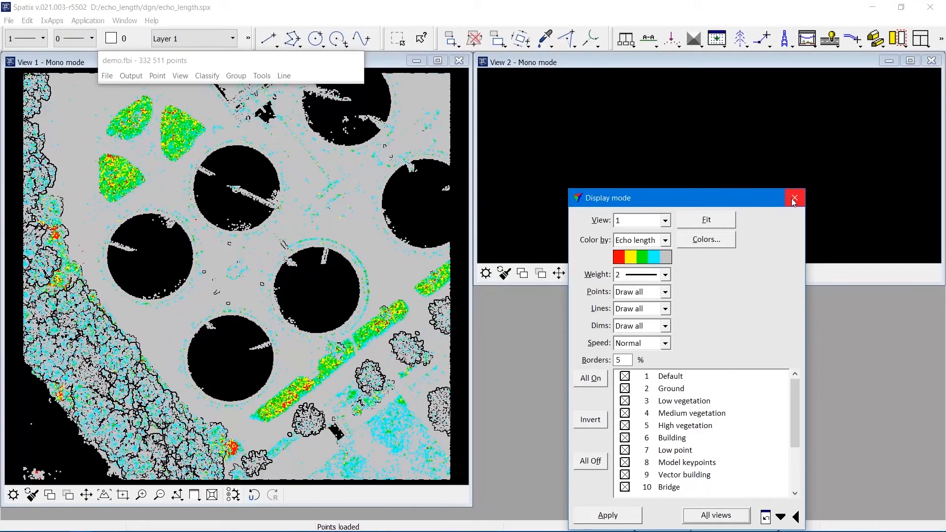
click(709, 241)
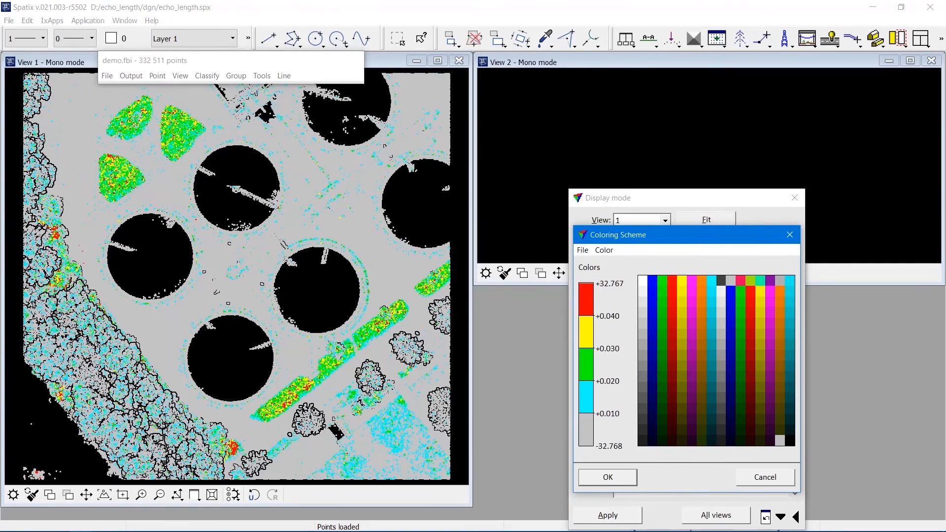
click(765, 477)
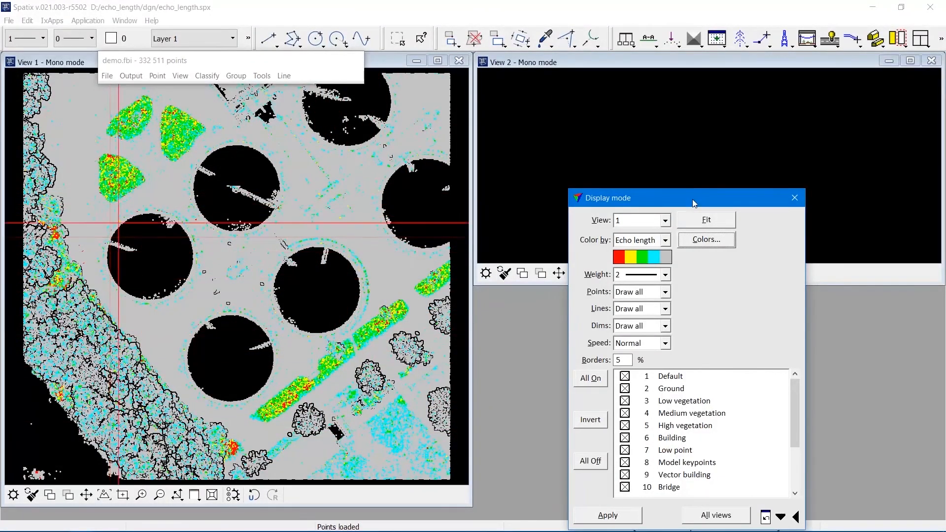
Draw a narrow vertical section across the raised strip in View 1, shown in View 2.
click(653, 43)
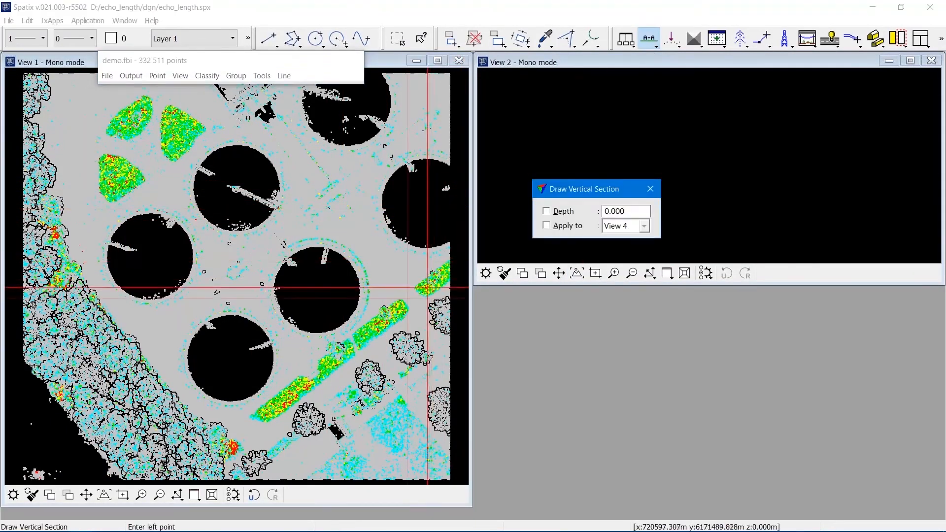
click(389, 299)
click(406, 324)
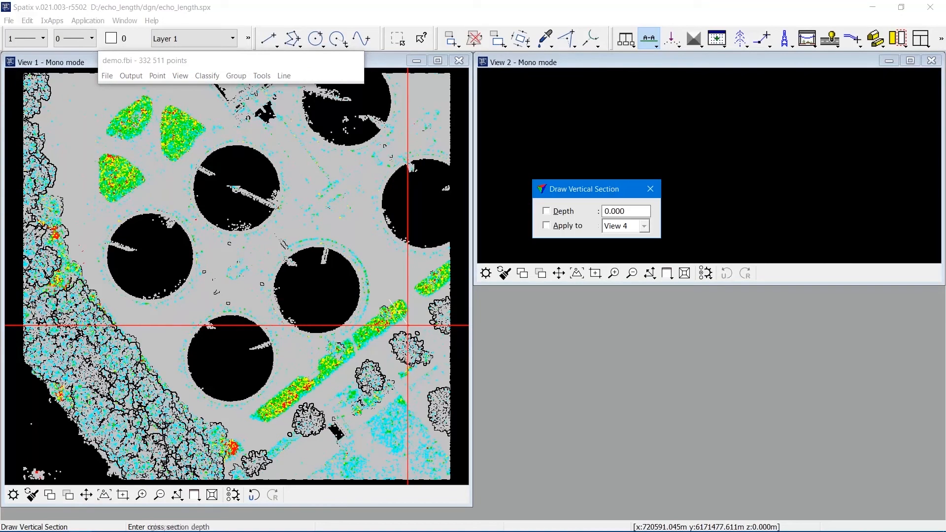
click(408, 323)
click(692, 181)
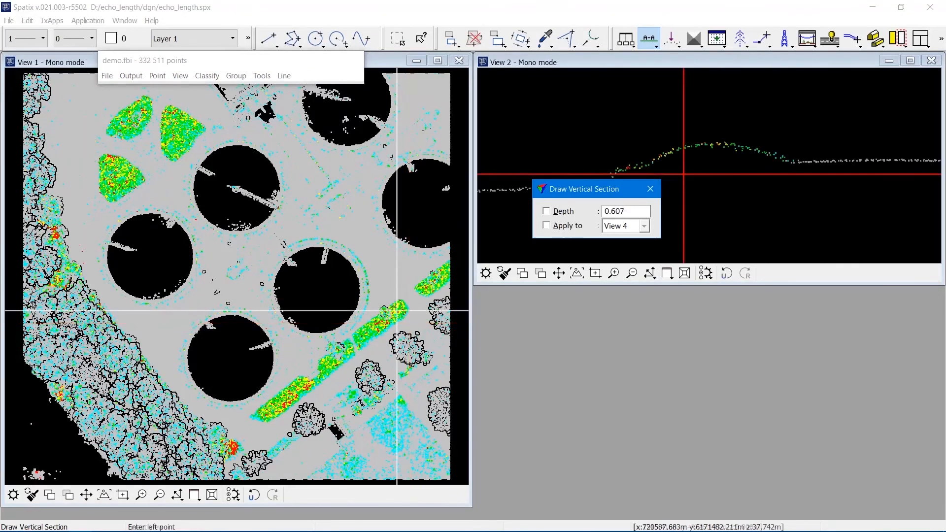
drag(600, 193, 588, 311)
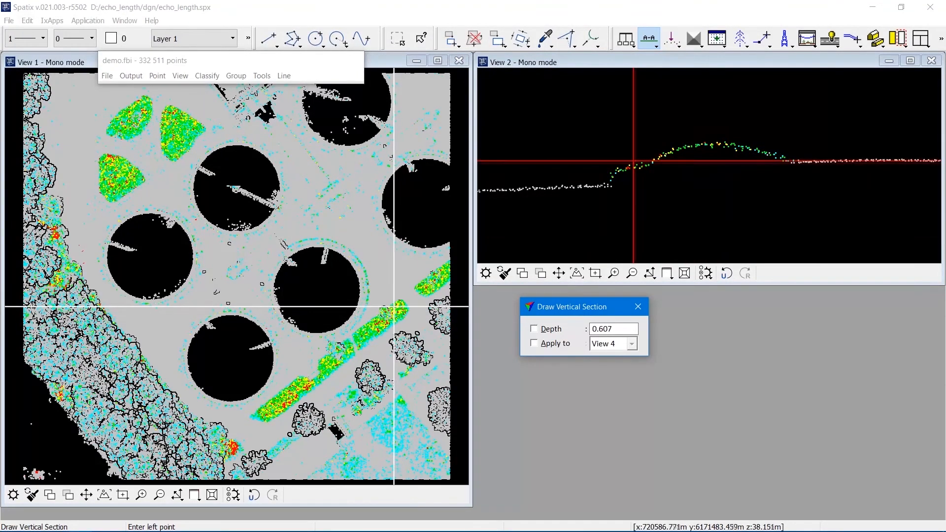
Switch the points window to the large dialog showing the point list.
click(615, 275)
click(614, 275)
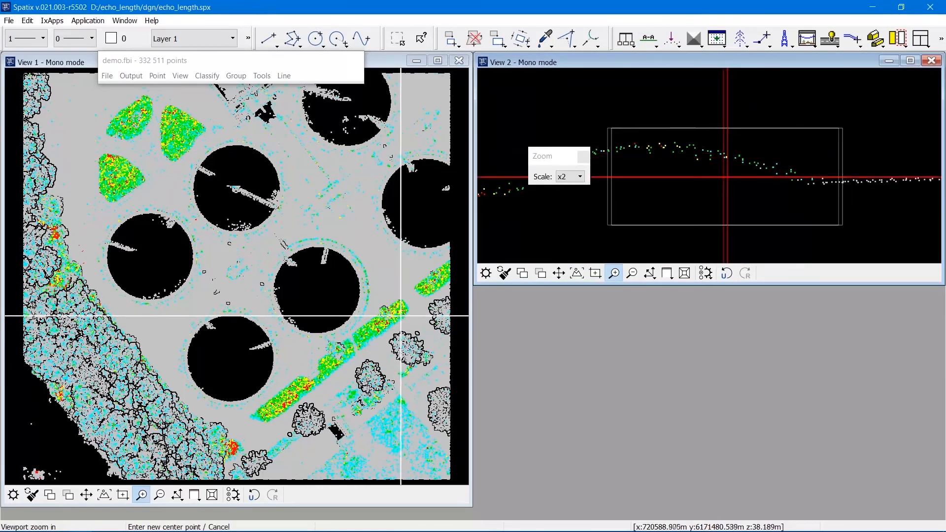
click(180, 75)
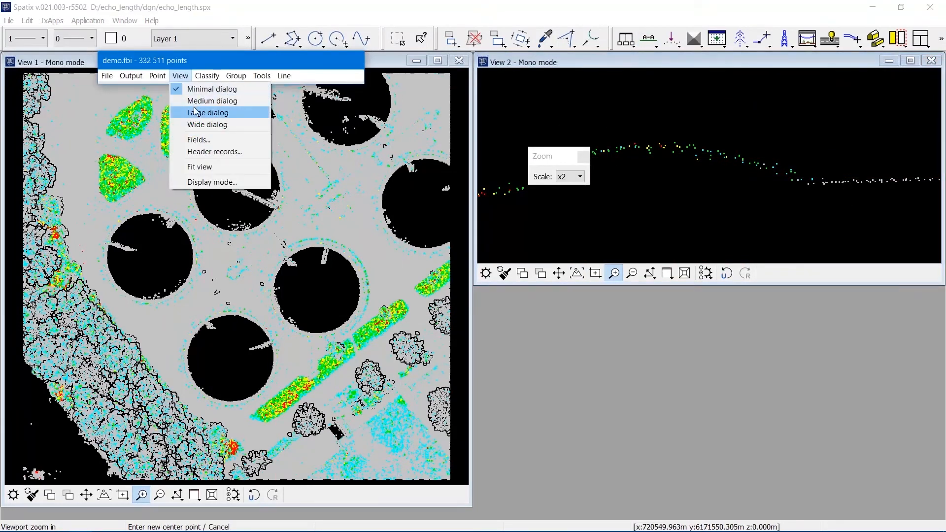
click(195, 111)
Add the Echo length field to the columns of the point list.
click(181, 77)
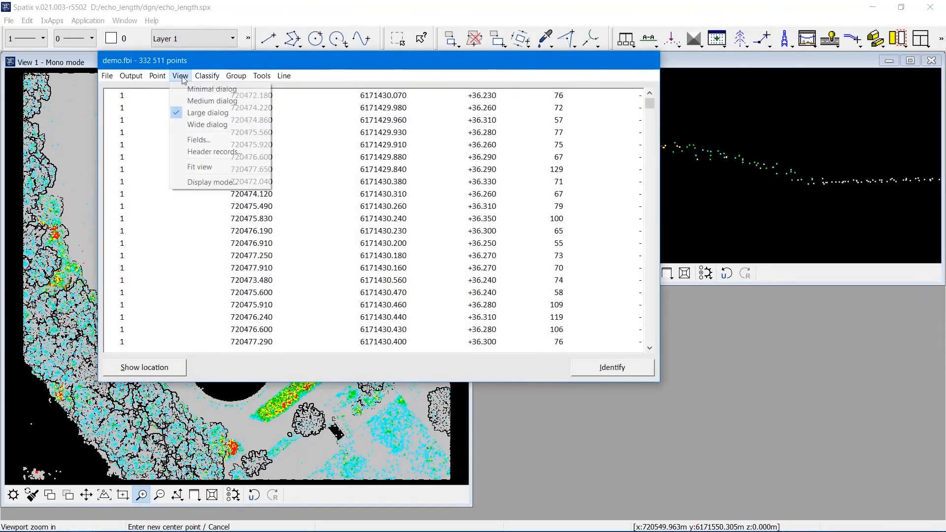
click(197, 139)
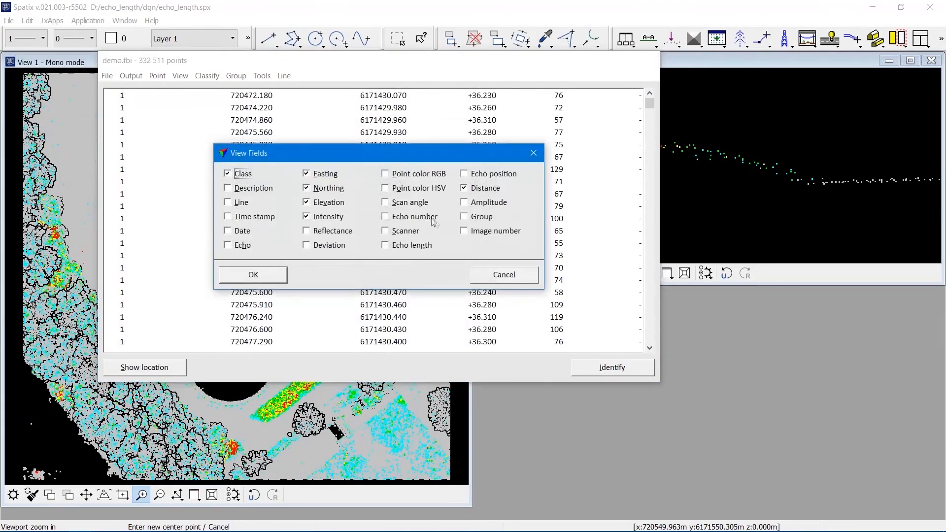
click(414, 245)
click(278, 277)
Move and shrink the points window so View 2 stays visible beside it.
drag(377, 60, 282, 68)
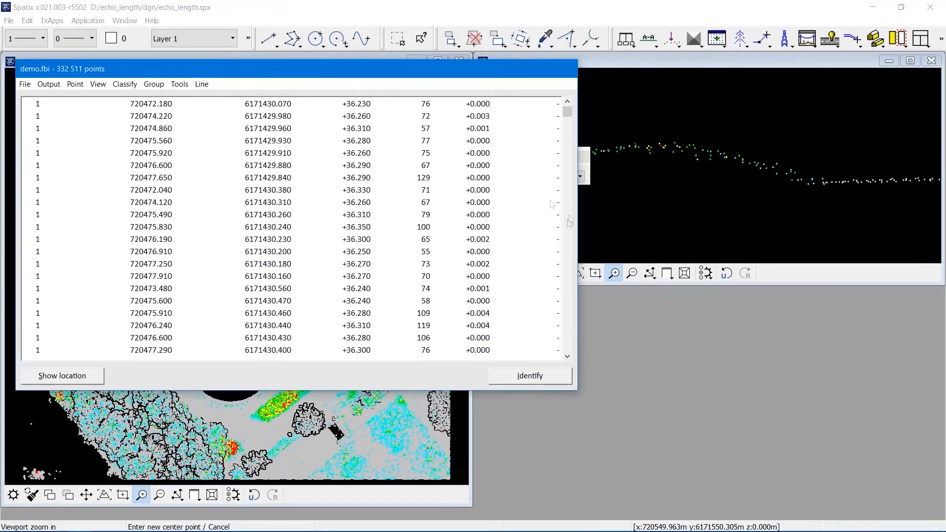
drag(578, 345, 477, 375)
Identify points on the flat ground of the section to inspect their echo length values.
click(448, 377)
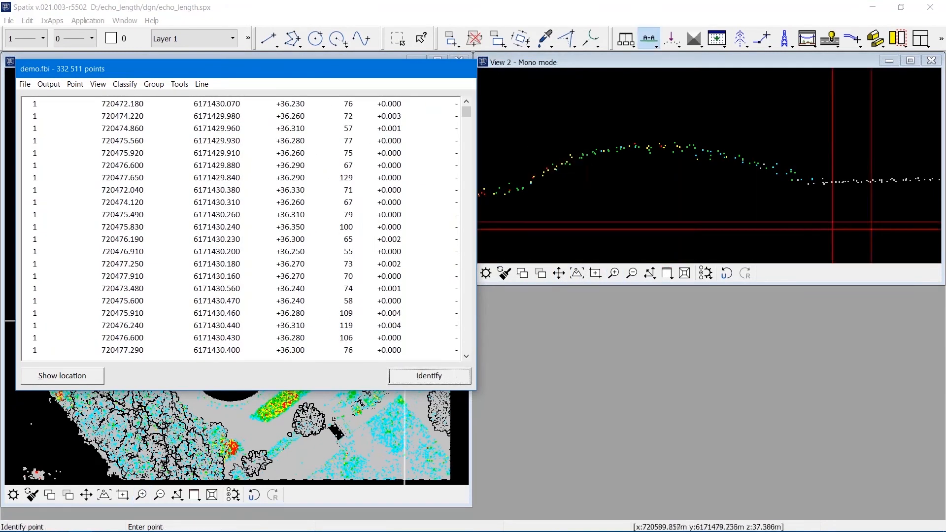
click(875, 182)
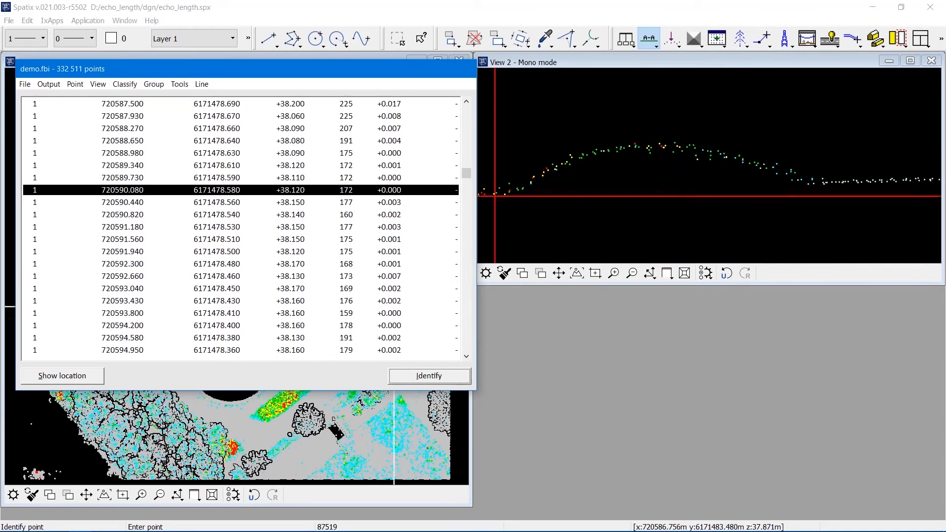
click(909, 183)
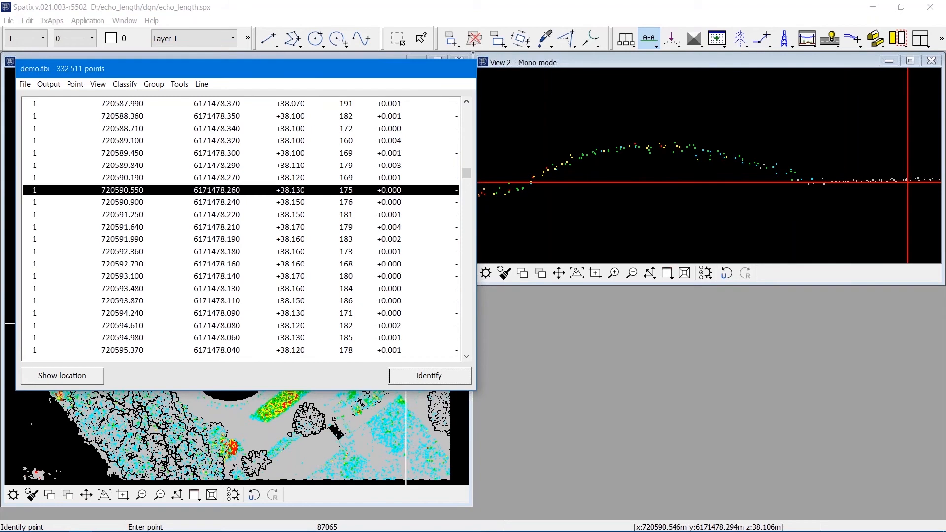
click(841, 183)
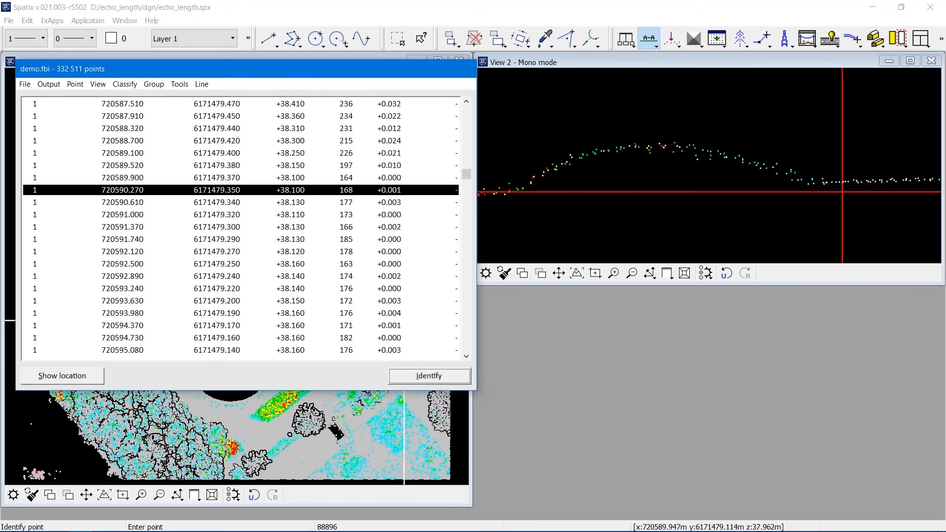
click(873, 183)
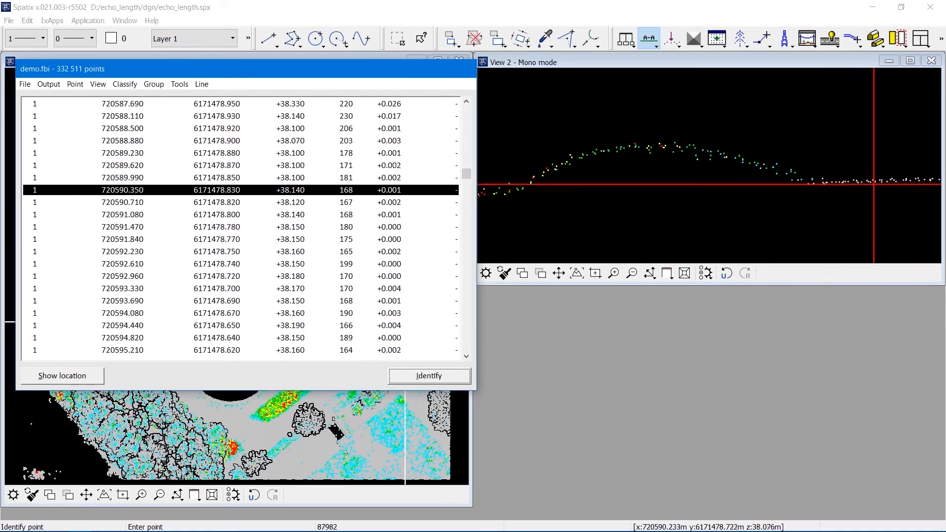
click(915, 182)
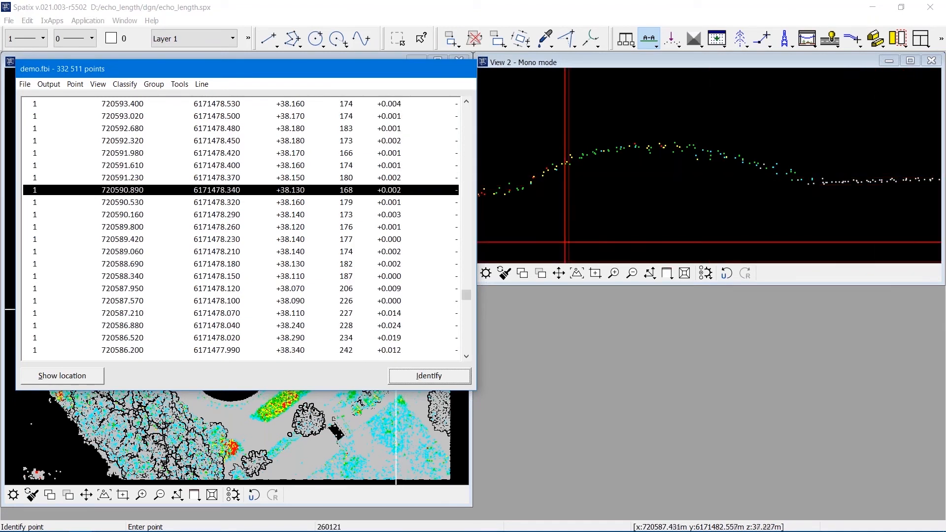
Identify points on the slope and raised part of the section to compare echo length values.
click(559, 273)
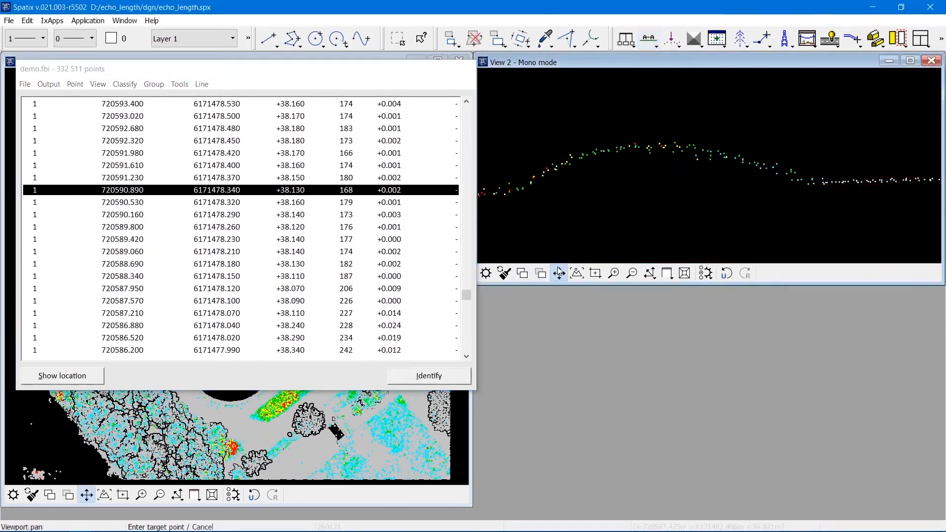
click(534, 197)
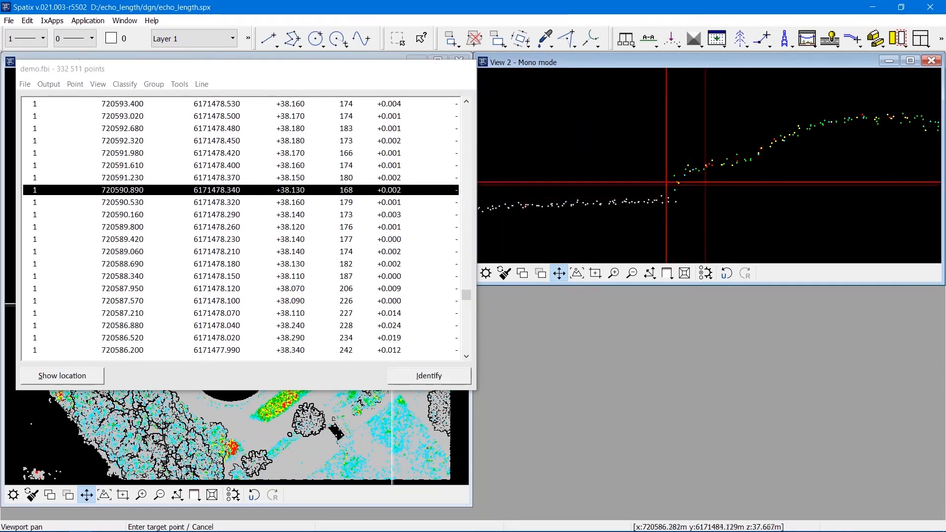
click(429, 376)
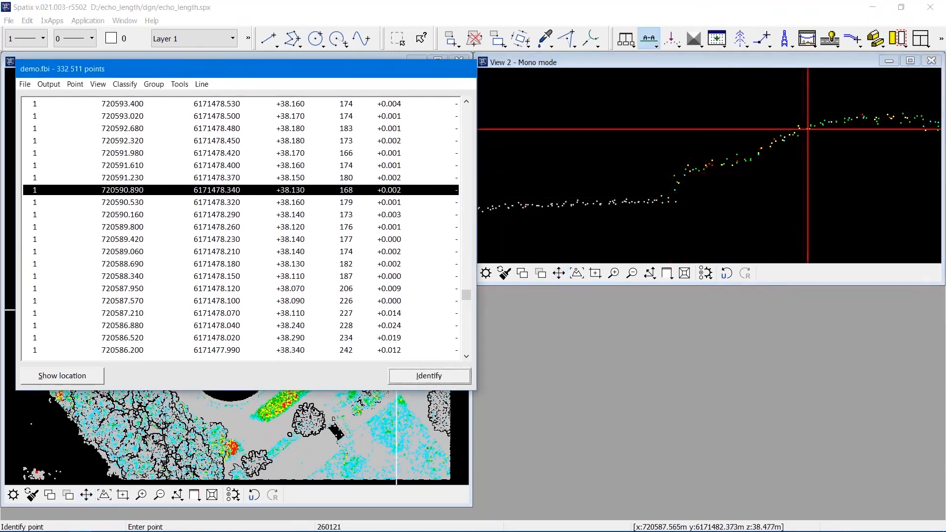
click(802, 128)
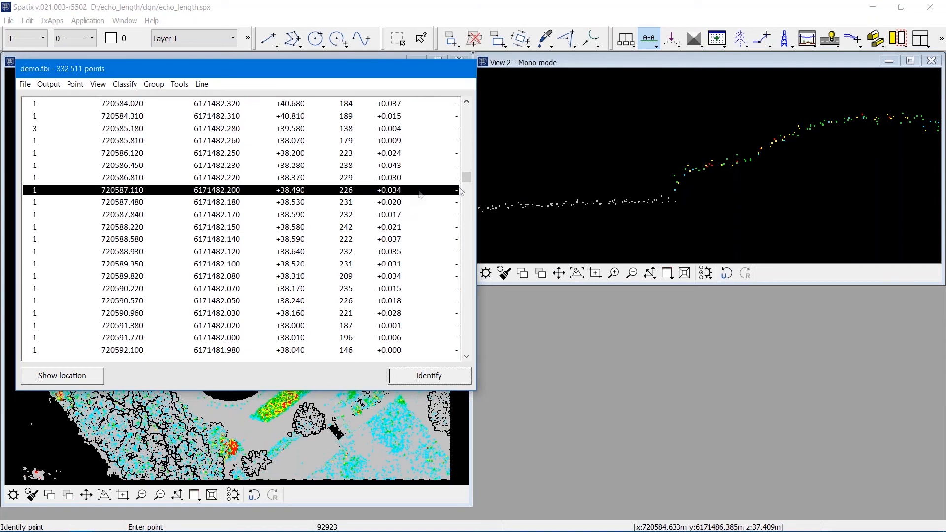
click(735, 163)
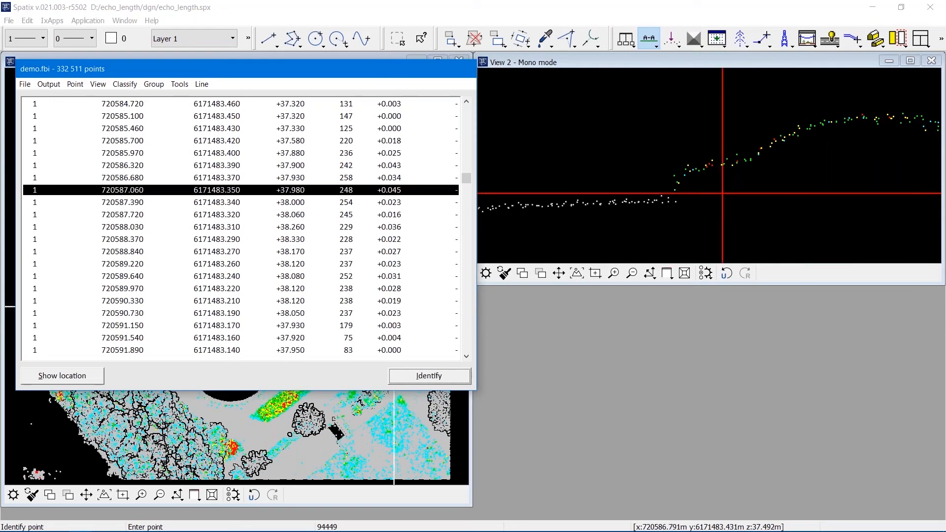
Identify points along the mound top and its edge in the section to inspect echo length.
click(559, 273)
click(840, 197)
click(675, 210)
click(786, 193)
click(709, 199)
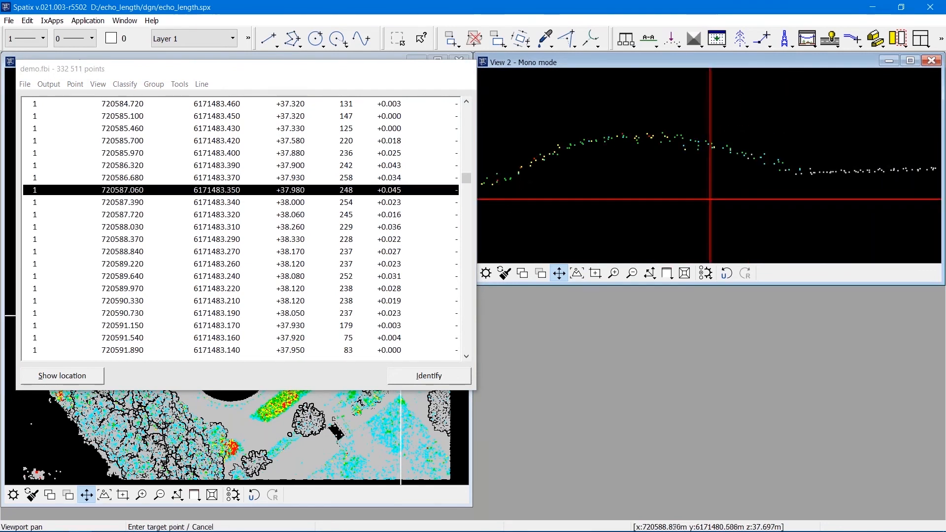
click(429, 375)
click(747, 200)
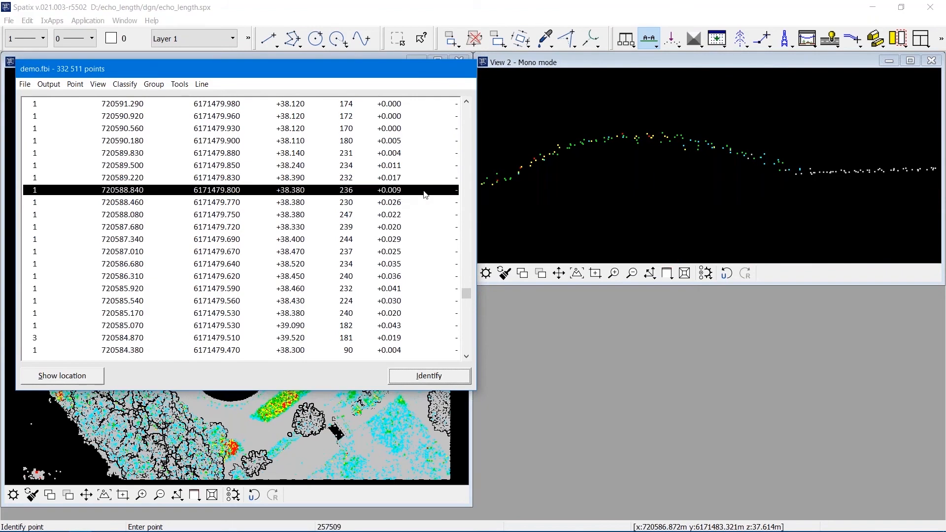
click(715, 146)
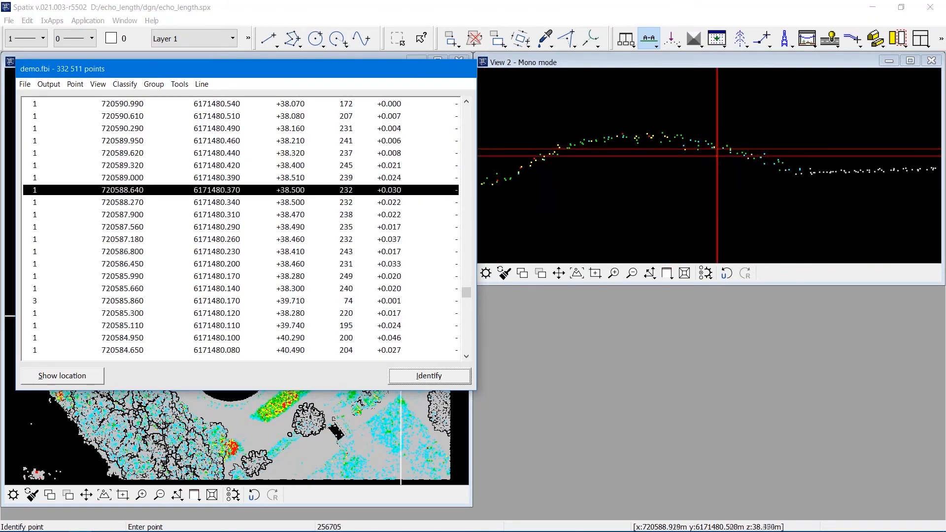
Identify more points along the section's slope and flat ground to compare their echo length values.
click(748, 161)
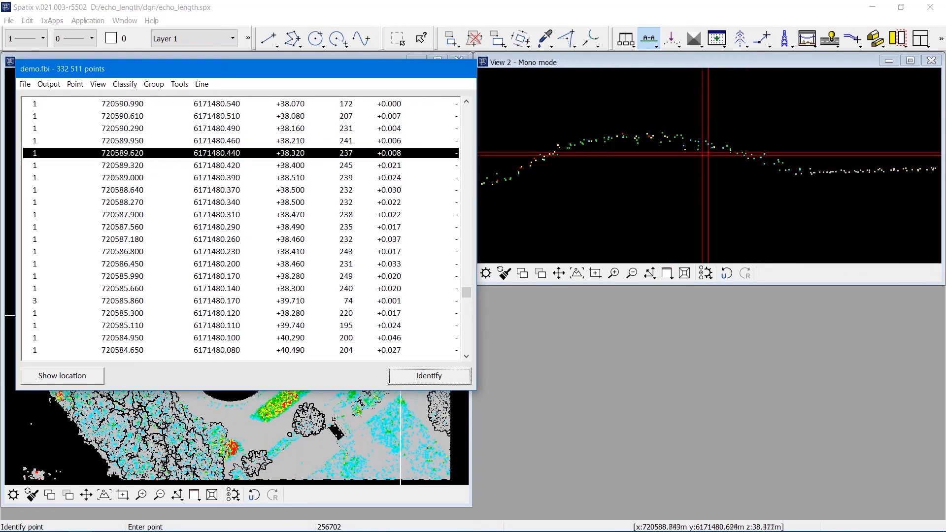
click(683, 151)
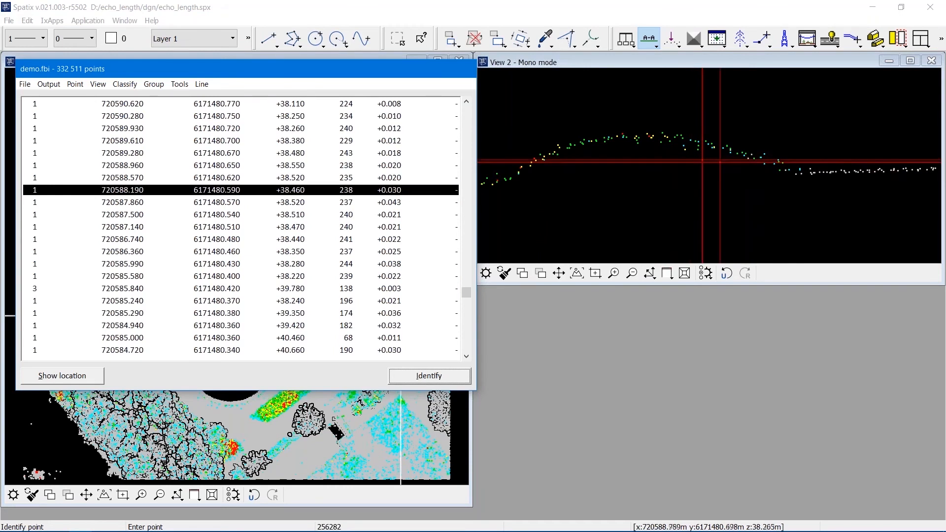
click(753, 154)
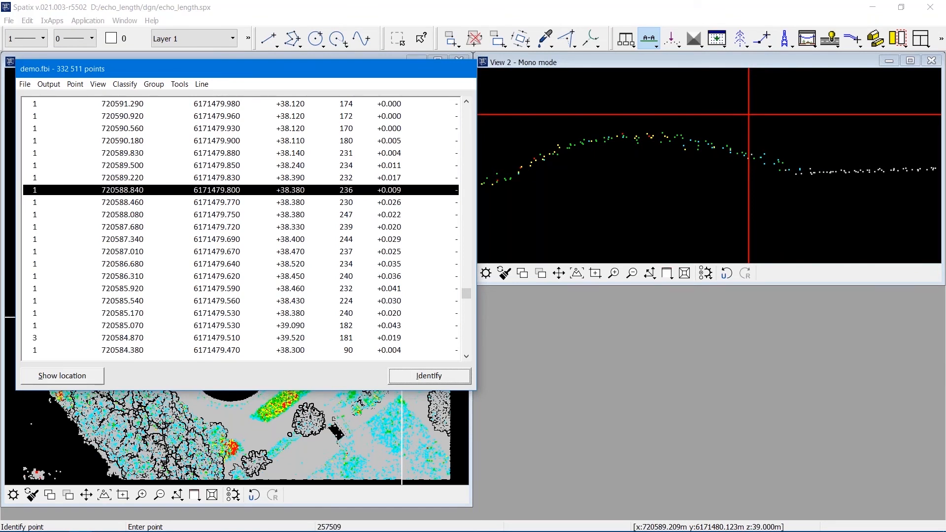
Show the point class statistics and close them.
click(184, 85)
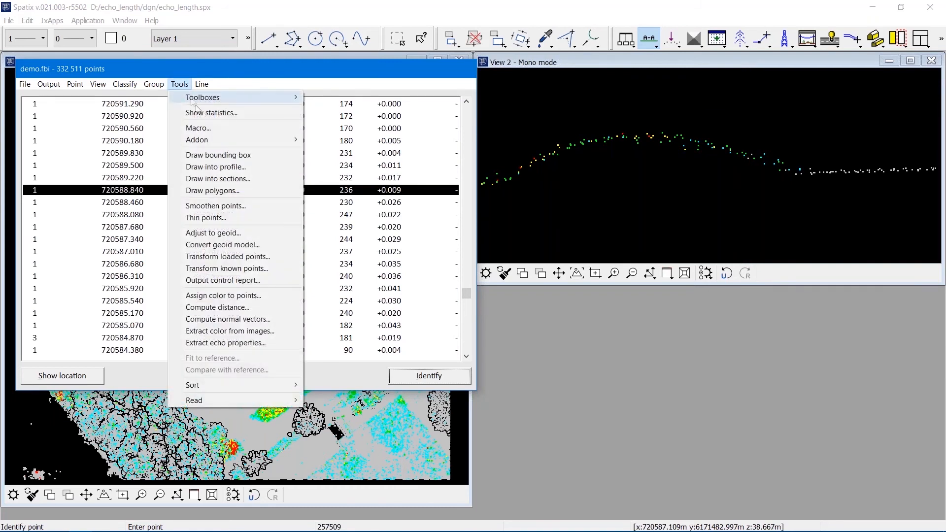
click(198, 113)
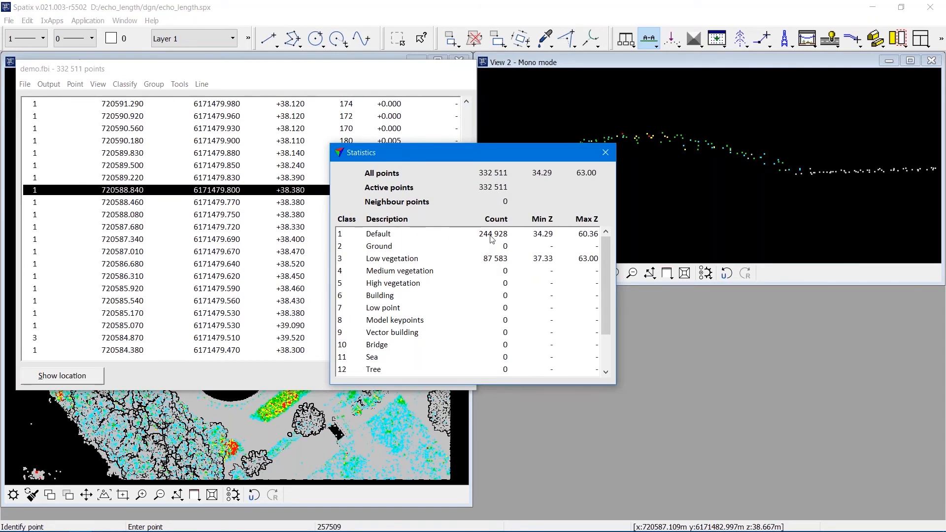
click(605, 153)
Switch the points window to the minimal dialog size.
click(180, 84)
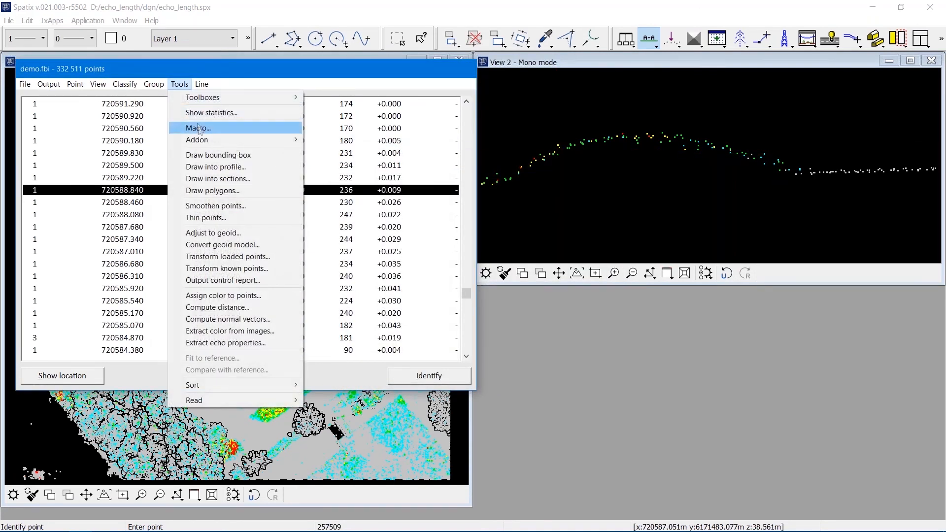
click(98, 84)
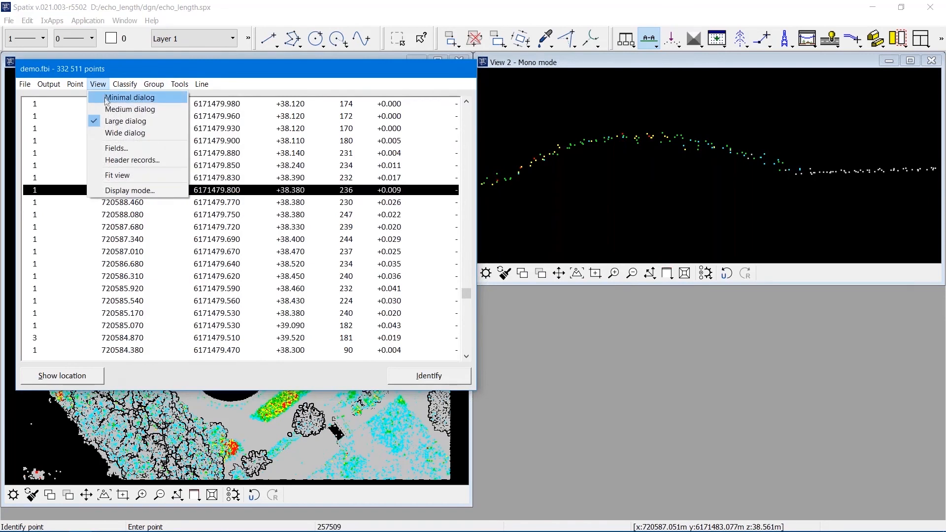
click(106, 94)
Open the macro ground_using_echo_length.mac from the echo_length macro folder and move its window aside.
click(179, 83)
click(197, 127)
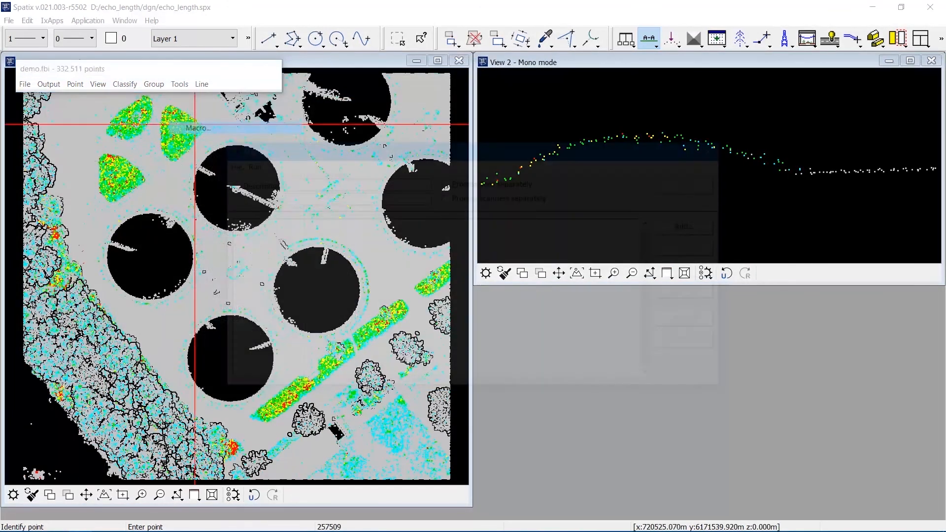
click(233, 165)
click(252, 192)
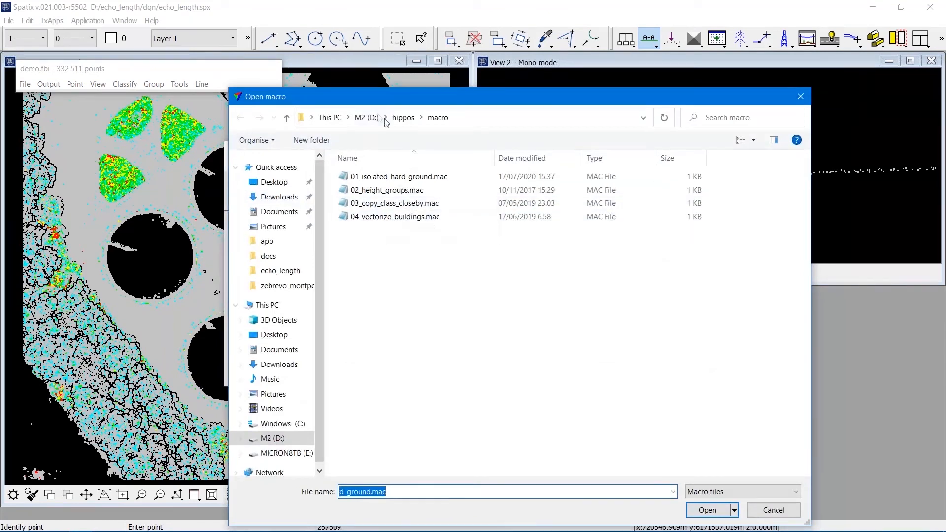
click(366, 118)
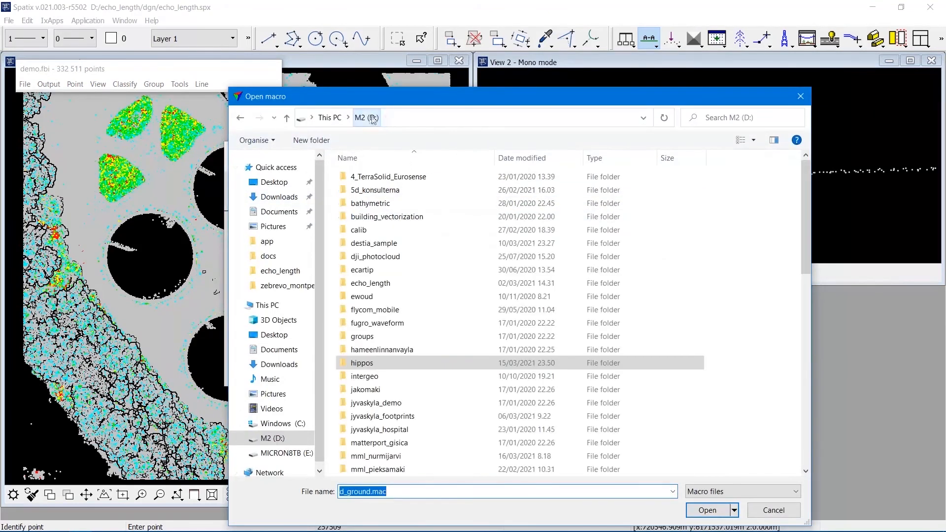
double_click(370, 283)
click(363, 190)
double_click(362, 190)
double_click(384, 178)
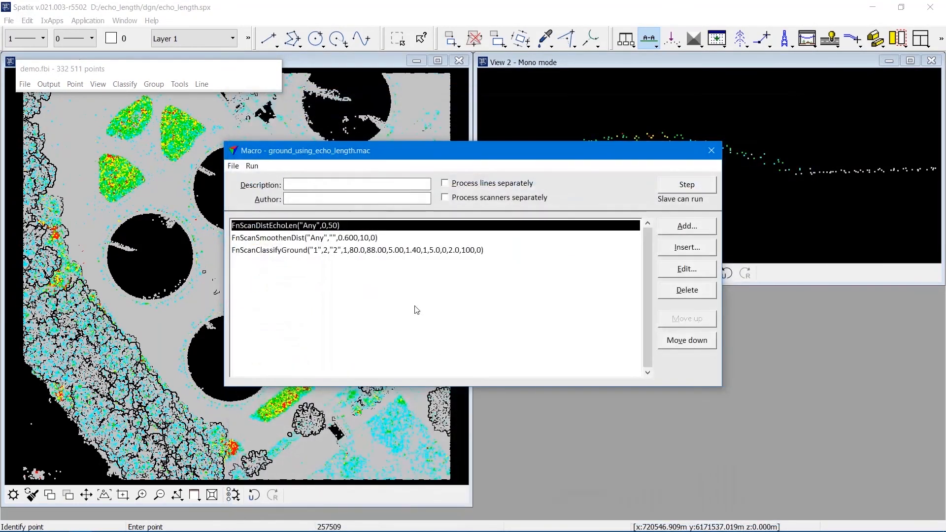
drag(388, 155, 573, 285)
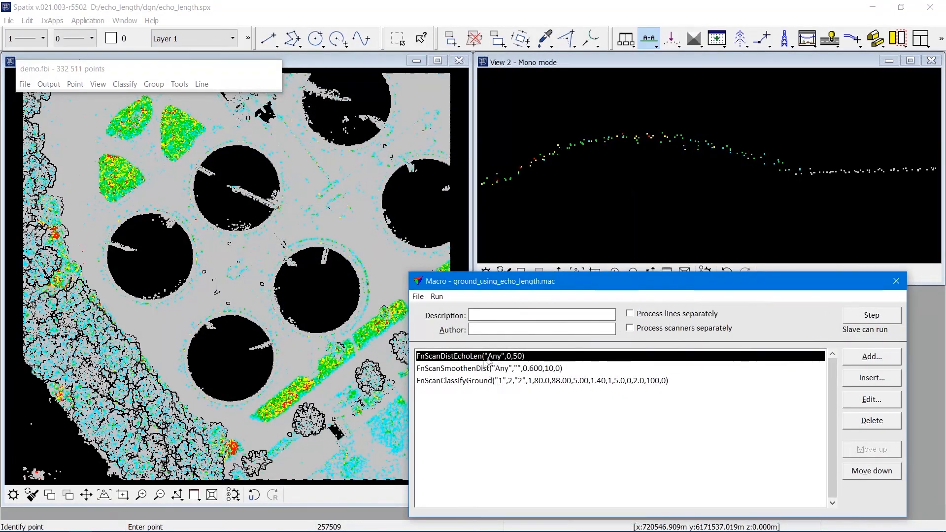
Inspect the settings of the first macro step, Compute distance by echo length, without changing them.
click(860, 402)
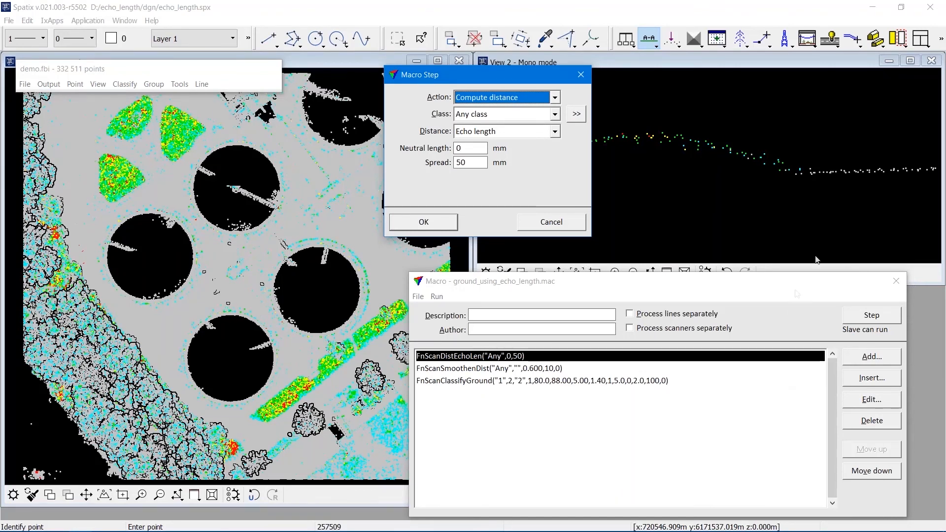
click(475, 166)
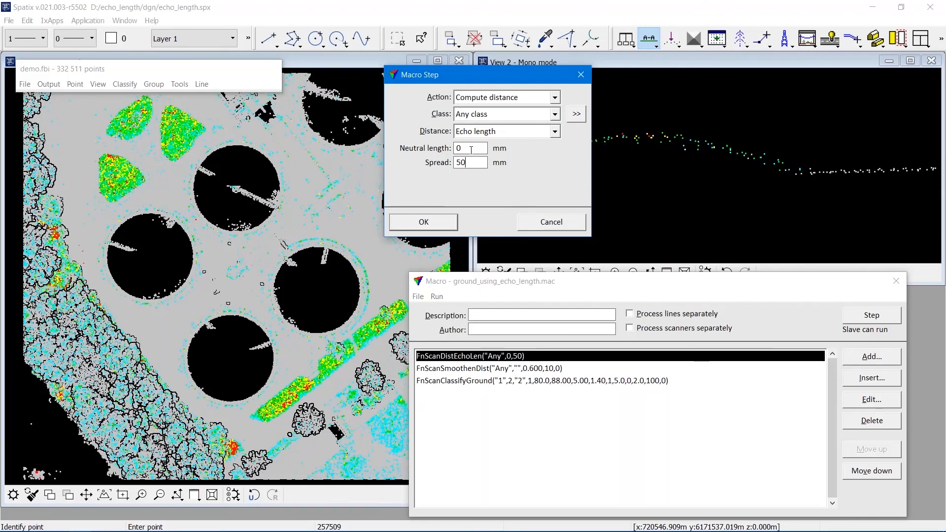
click(555, 224)
Run the first macro step to compute echo length distances.
click(871, 318)
click(440, 290)
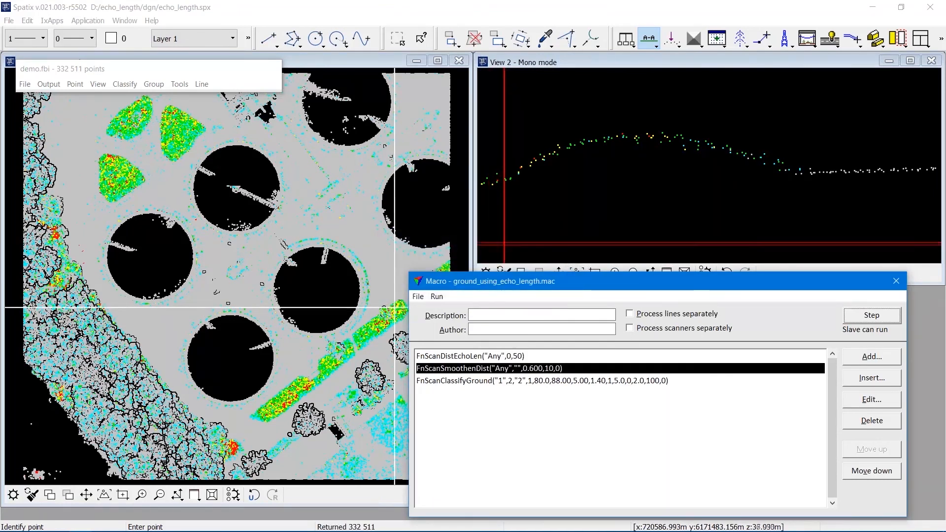
Set View 2's display to colour points by Distance.
click(103, 85)
click(118, 189)
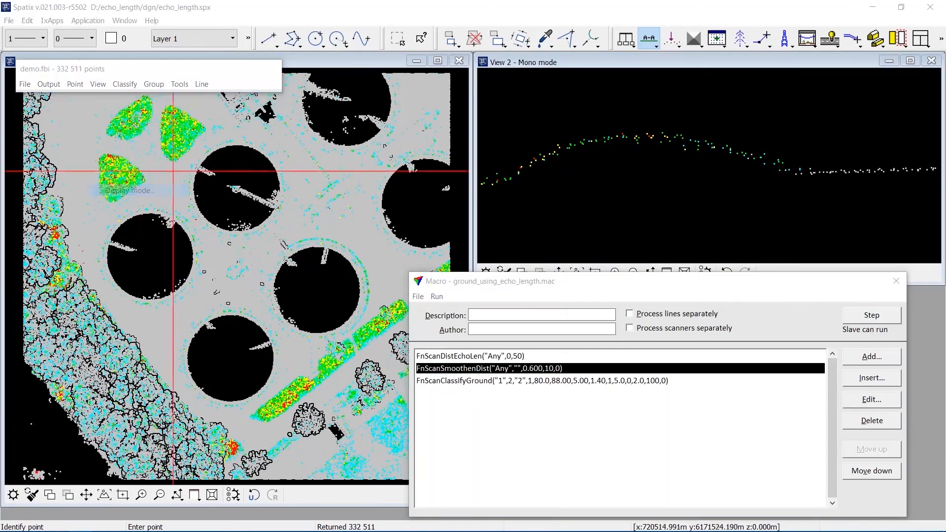
click(666, 240)
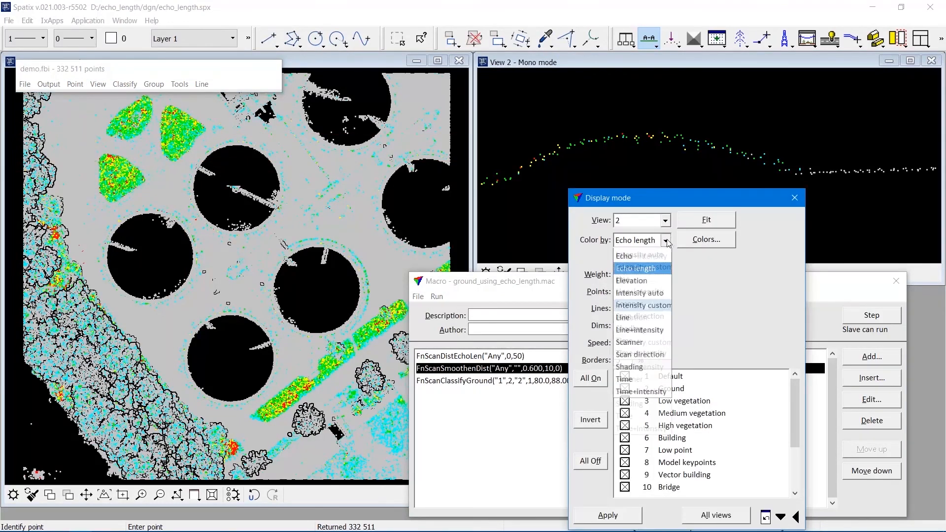
click(642, 292)
Load the echo_length_distance.dcl colouring scheme and apply the display to all views.
click(687, 243)
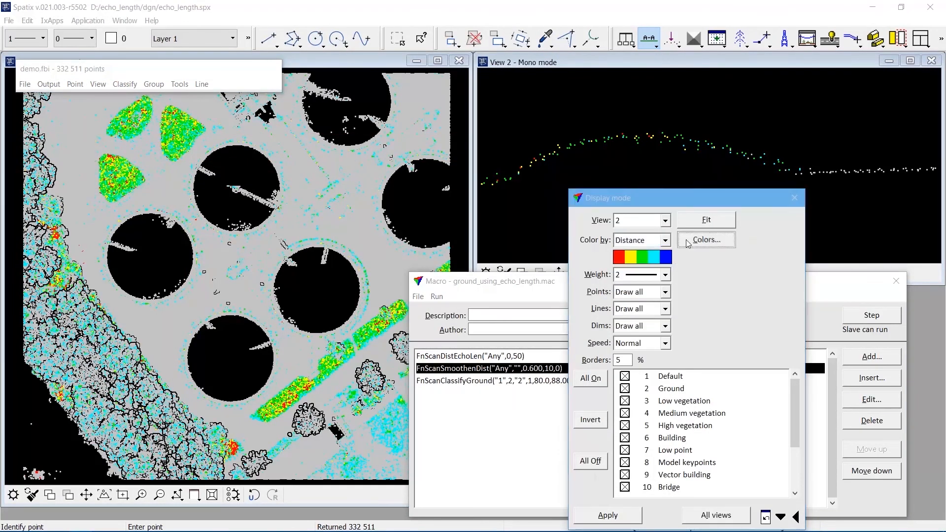
click(602, 260)
click(615, 272)
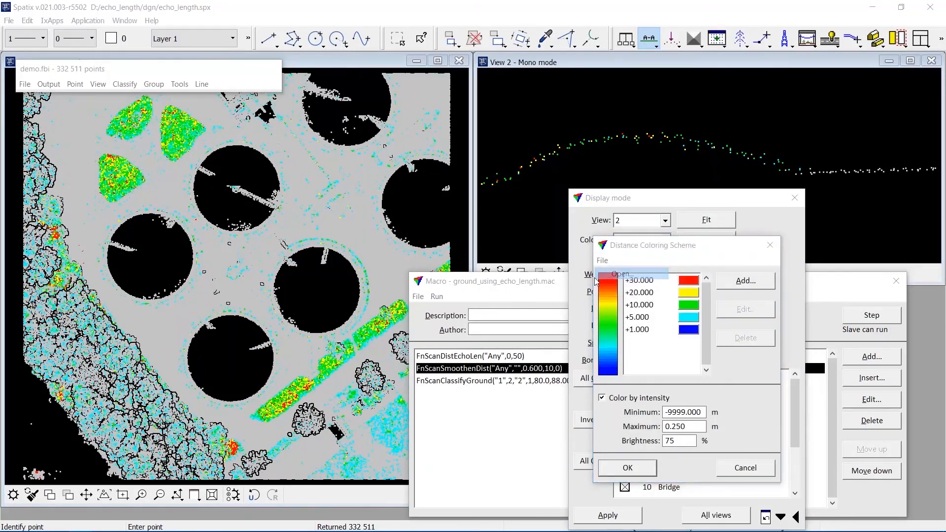
click(542, 119)
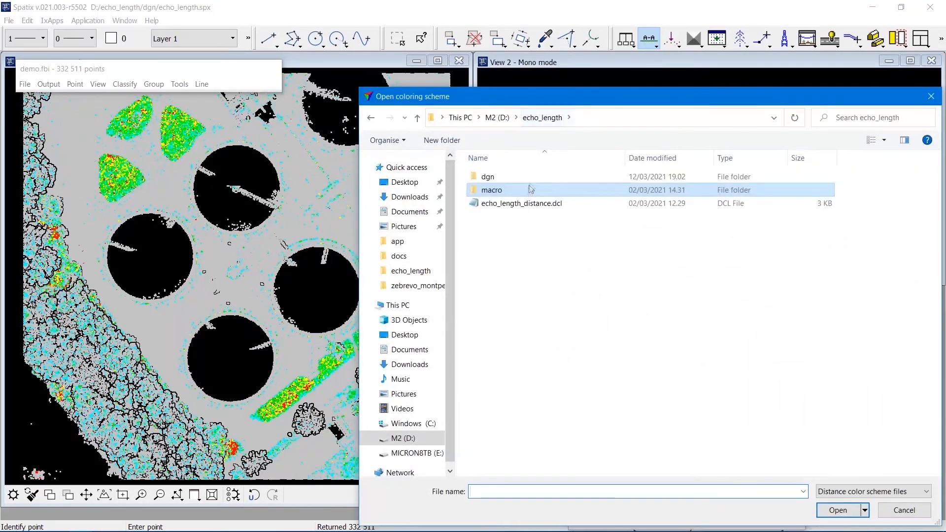
double_click(530, 205)
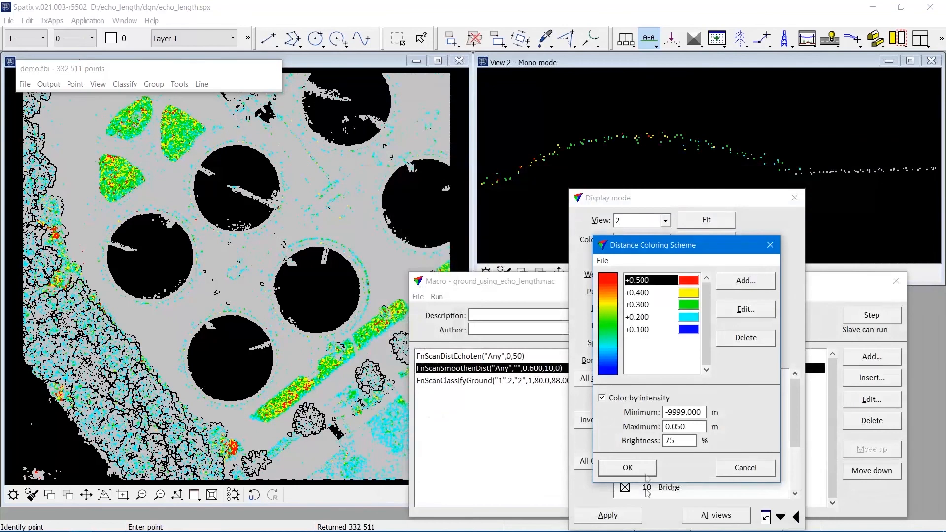
click(646, 471)
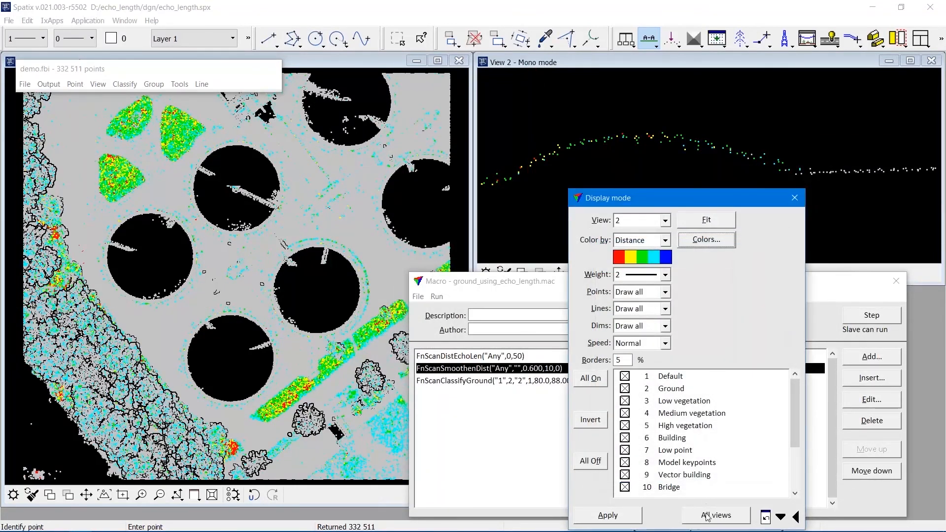
click(707, 516)
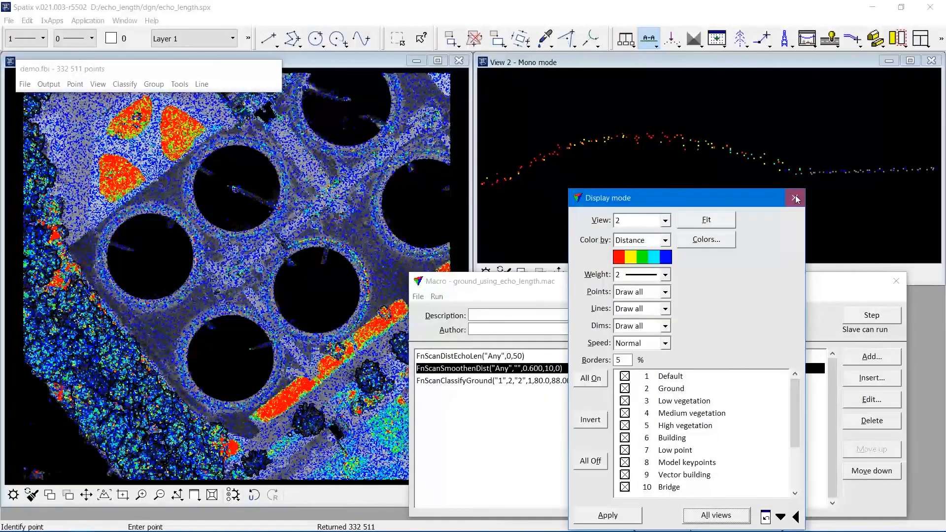
click(795, 198)
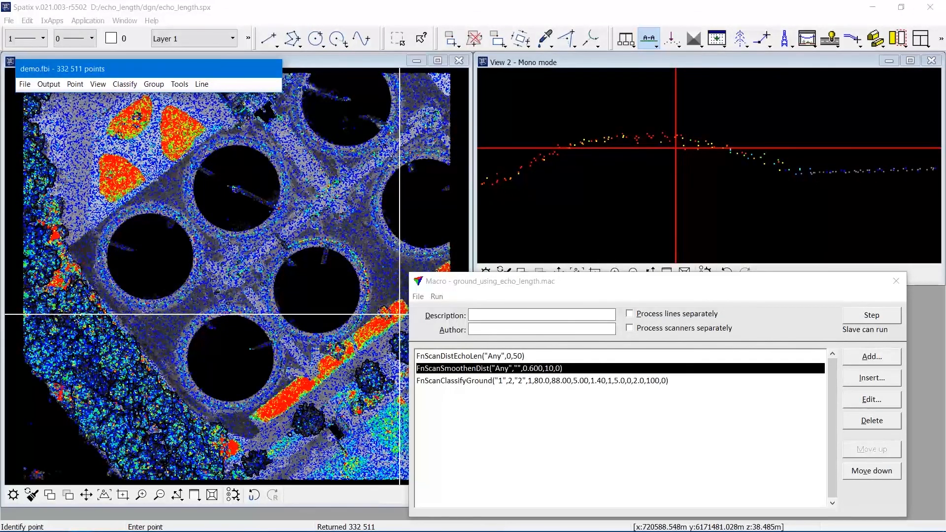
Run the smoothing macro step, then review the Classify Ground step's settings and run it.
click(860, 319)
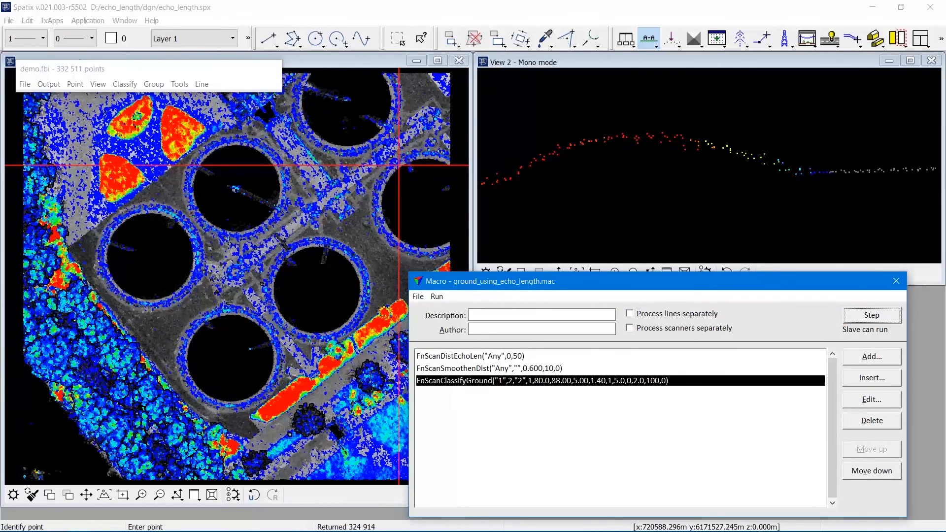
click(846, 402)
click(436, 143)
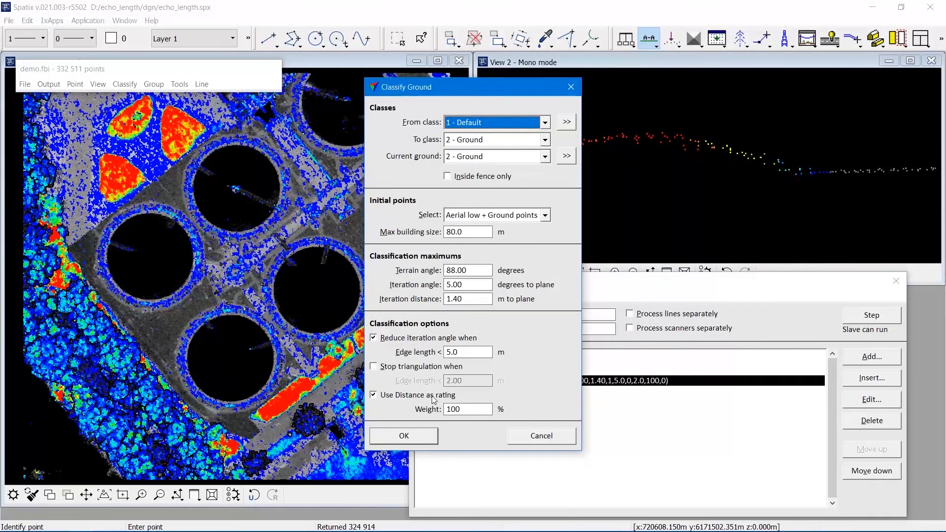
click(539, 440)
click(868, 319)
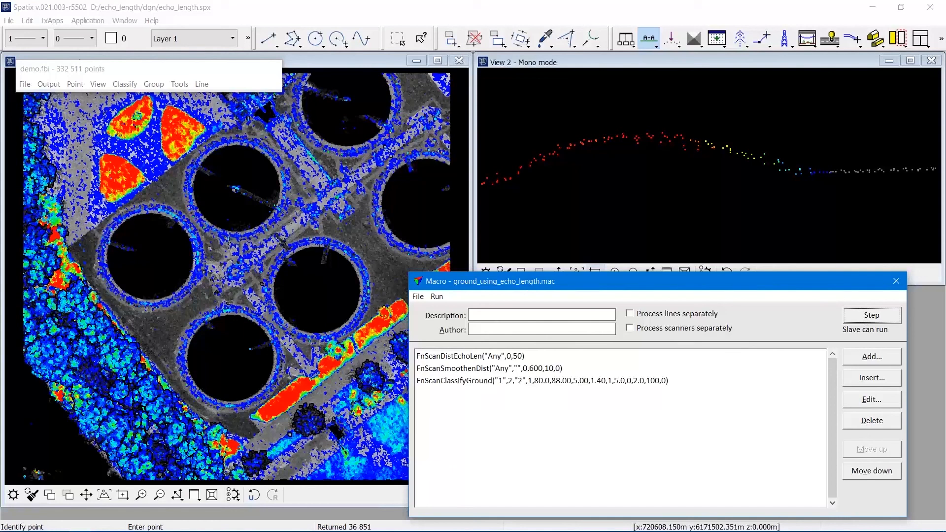
Display only the Ground class in View 1.
click(98, 83)
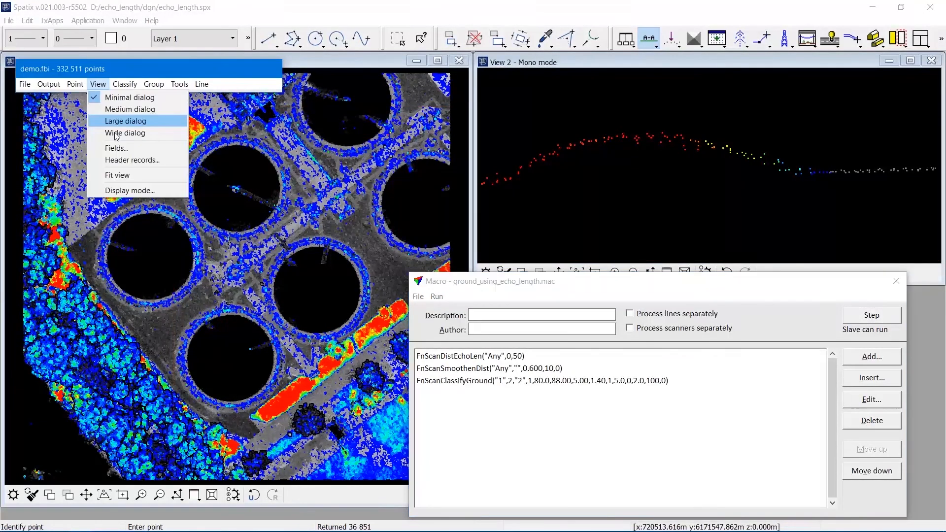
click(130, 190)
click(663, 220)
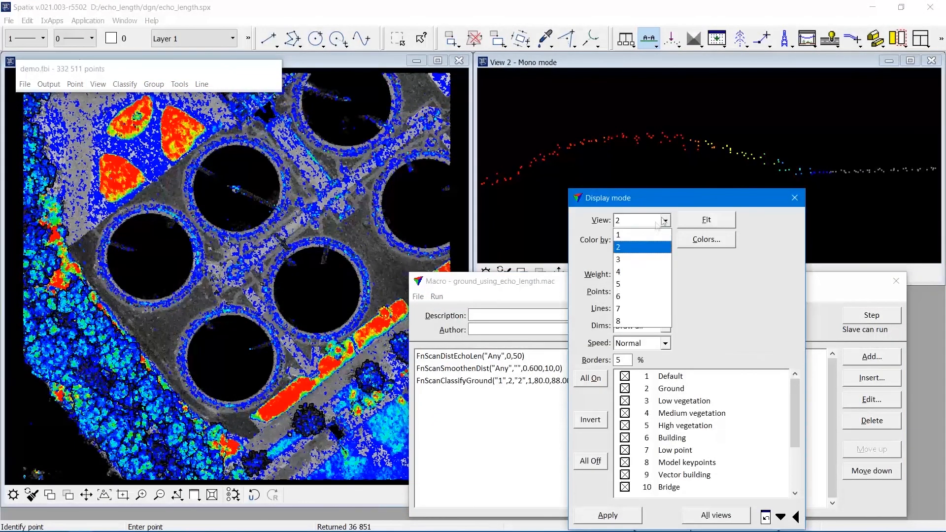
click(653, 230)
click(590, 461)
click(644, 389)
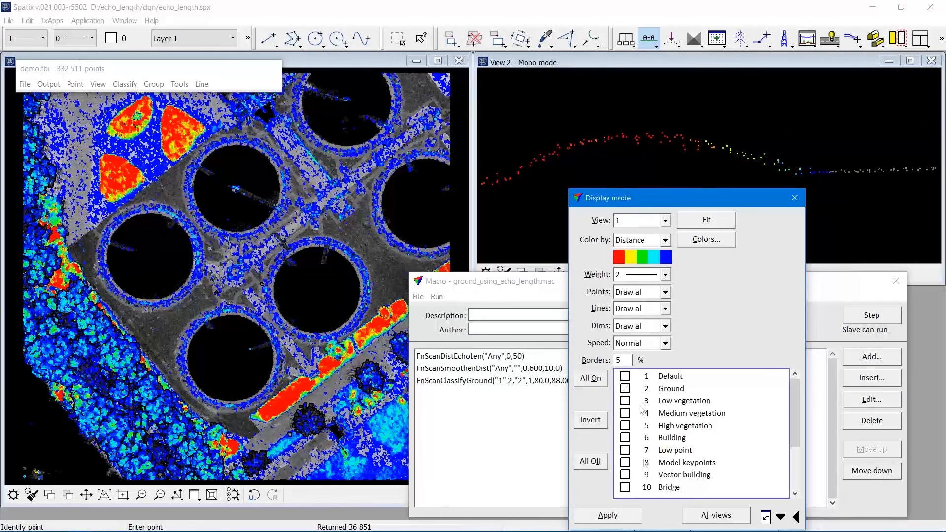
click(633, 516)
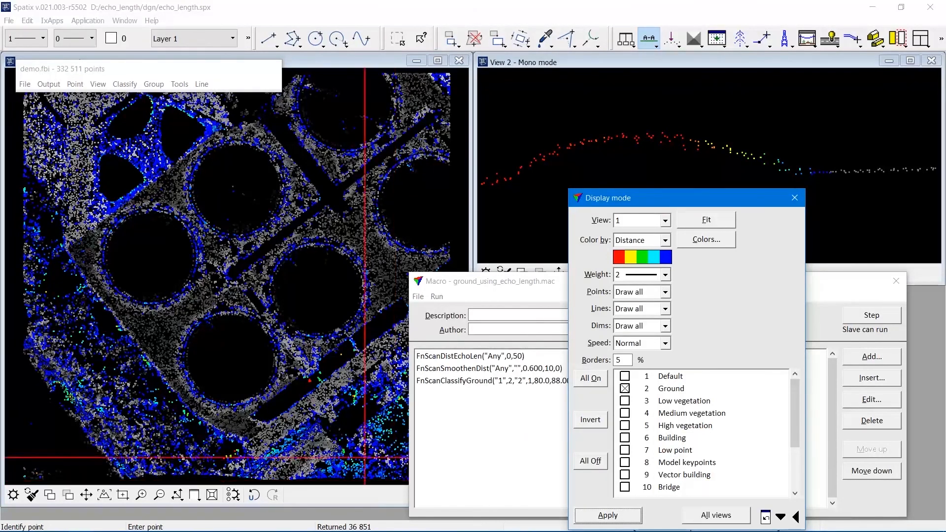
Move the macro window and close it.
drag(456, 281, 494, 305)
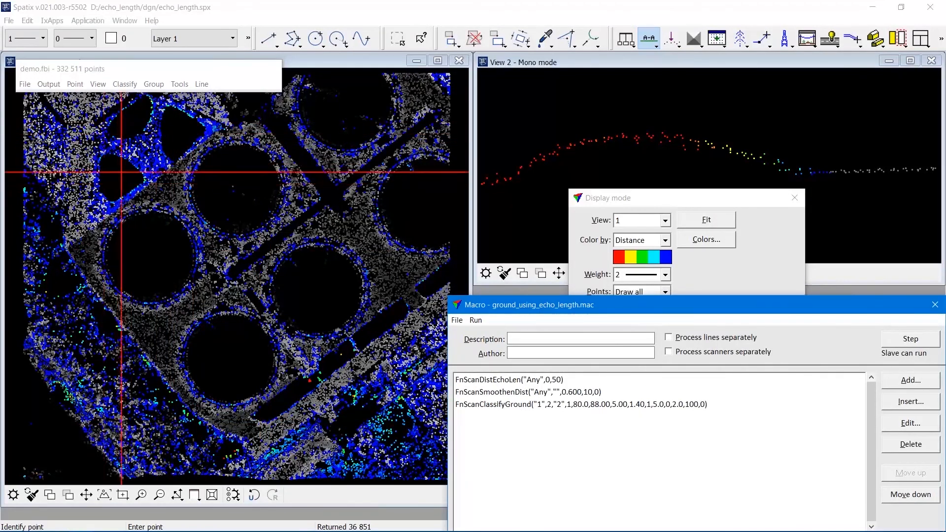
drag(617, 302, 412, 264)
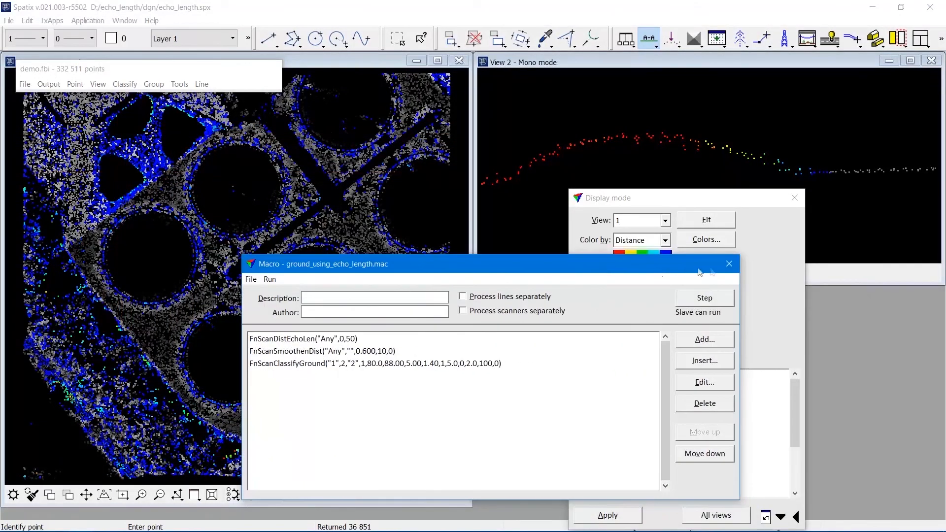
click(732, 265)
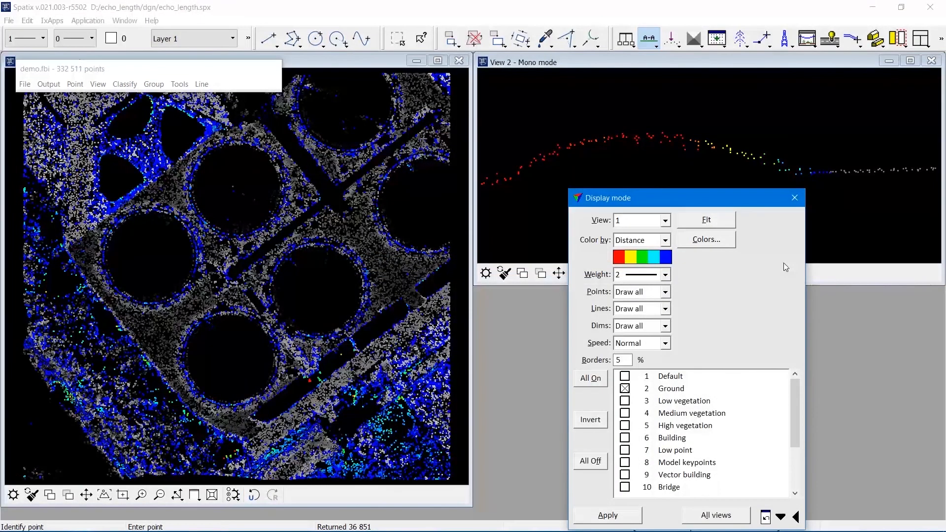